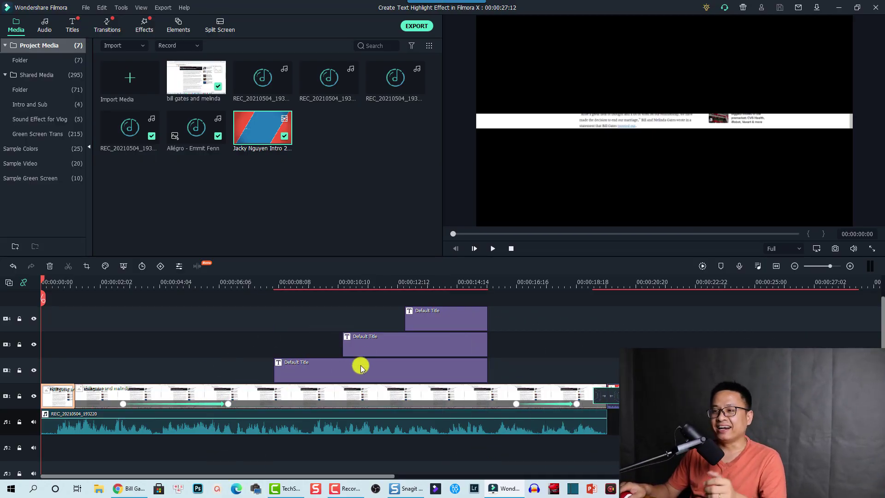
Step: Preview the image clip at 00:00:04:02 and view the source CNBC article in Chrome, closing Snagit Editor and Chrome to return to Filmora
left_click(163, 281)
left_click(201, 412)
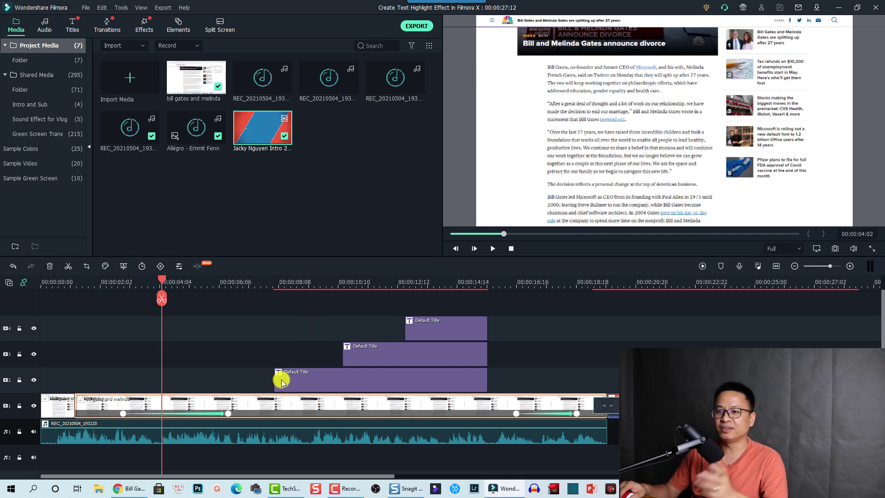
left_click(132, 489)
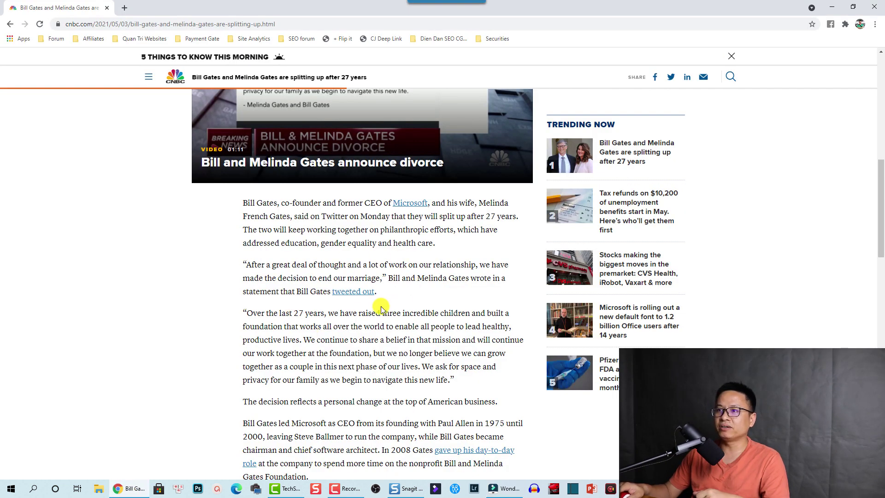
scroll(336, 263, "up", 10)
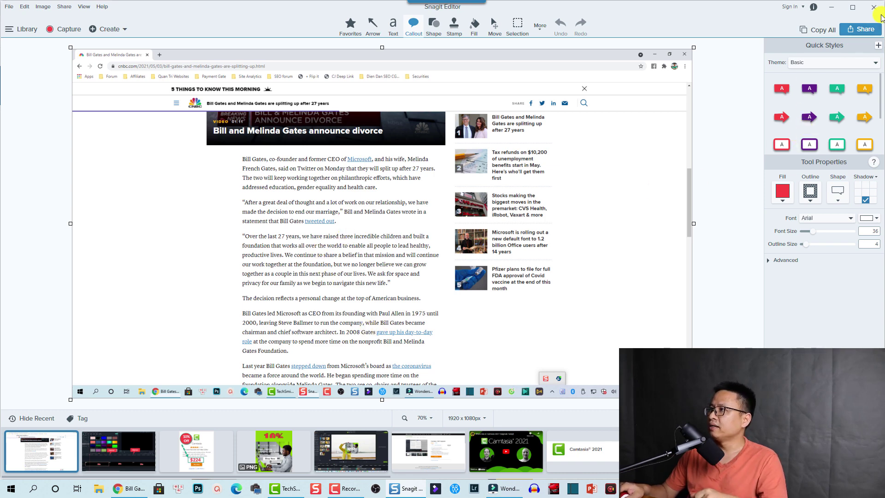
left_click(876, 8)
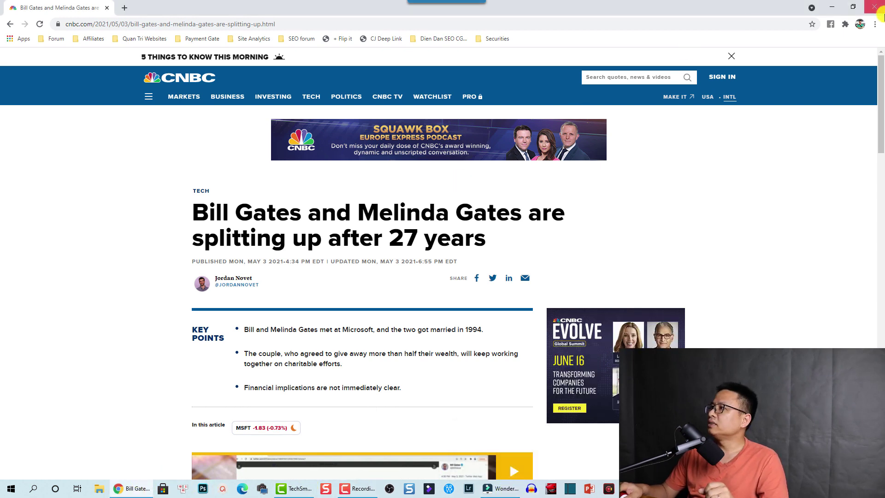
left_click(877, 8)
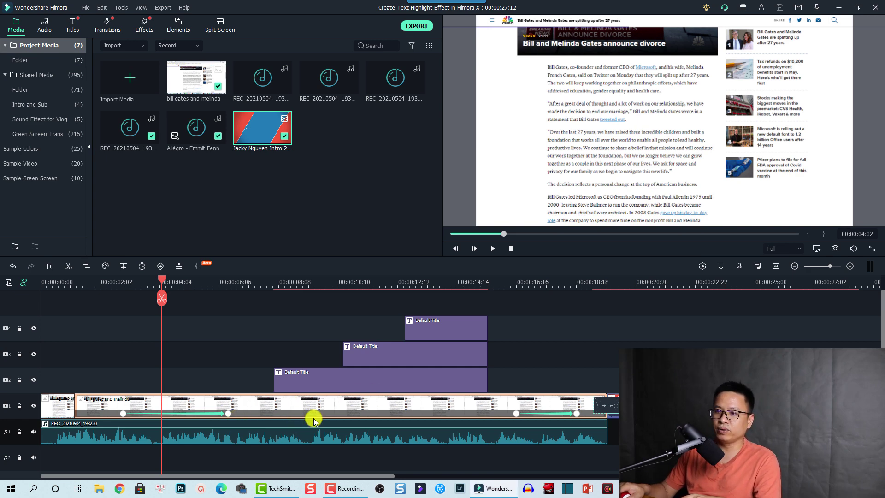
Step: Examine which line of the article each of the three stacked Default Title clips highlights, checking at 00:00:11:03 and 00:00:13:03
left_click(336, 387)
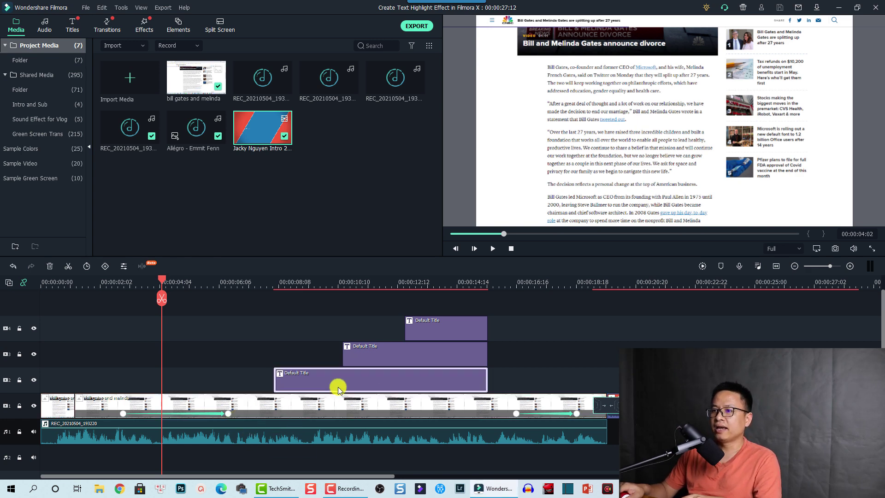
left_click(283, 283)
left_click(371, 284)
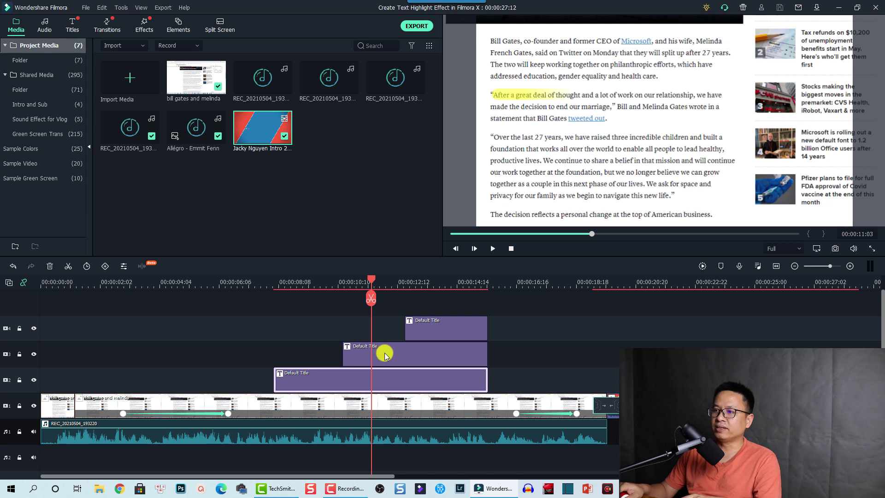
left_click(385, 353)
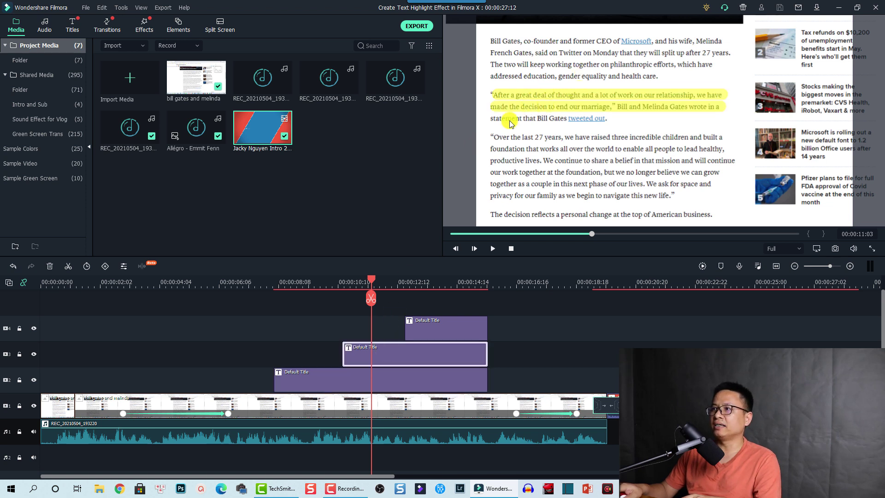
left_click(432, 284)
left_click(438, 335)
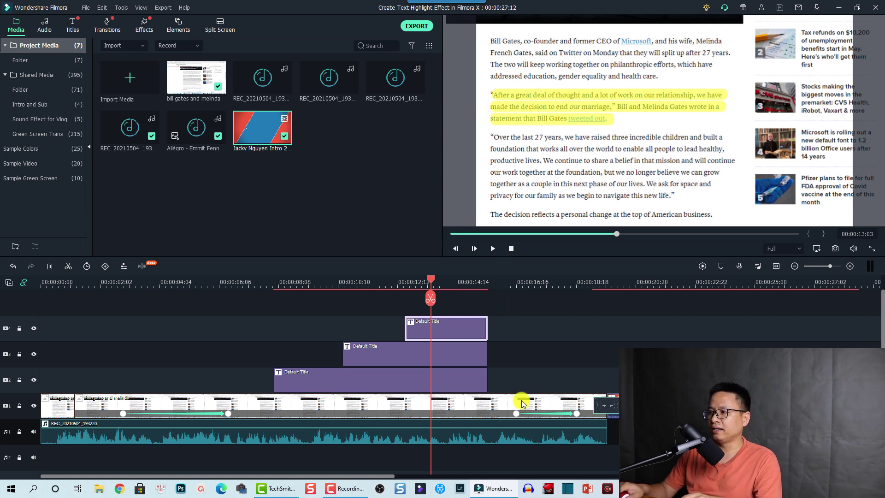
Step: Delete all clips from the timeline to start with an empty project
left_click(515, 413)
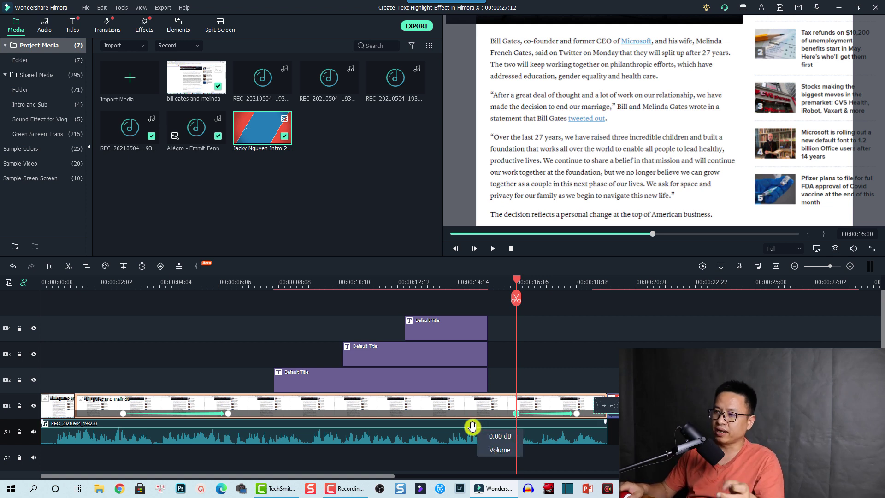
key("ctrl+a")
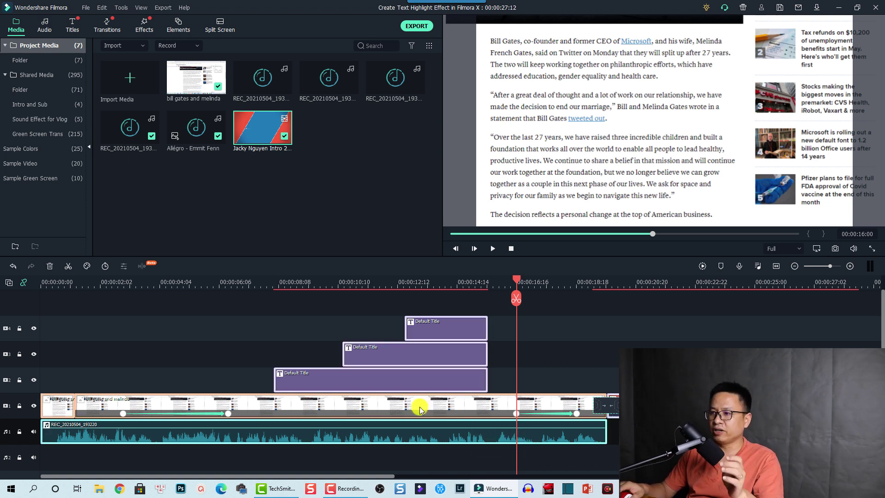
key("Delete")
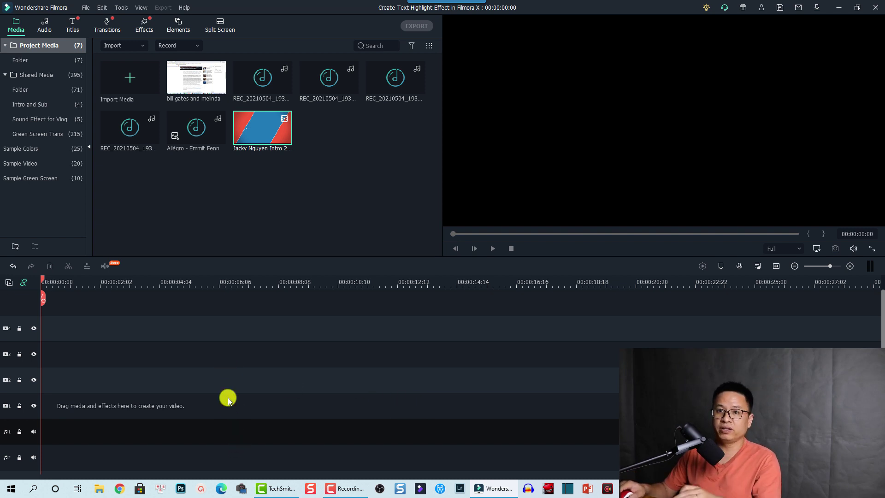
Step: Add the "bill gates and melinda" image to the first video track and extend the clip to about 00:00:20:24
left_click(195, 87)
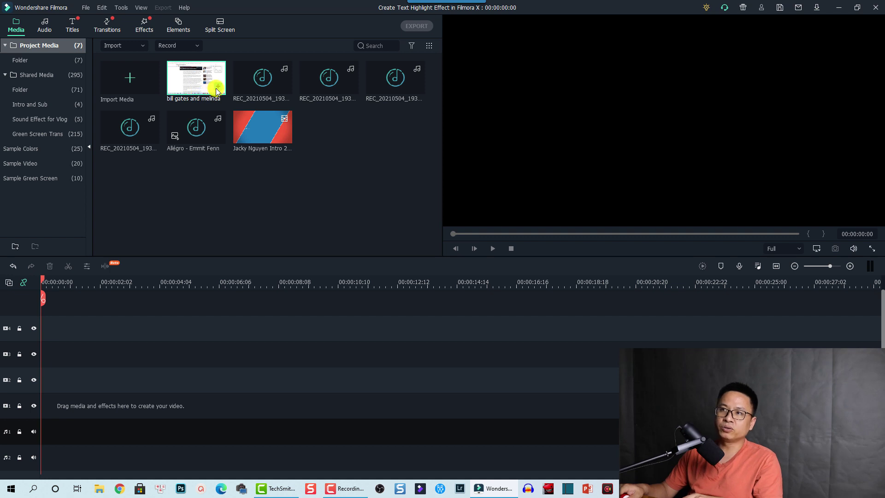
left_click(217, 86)
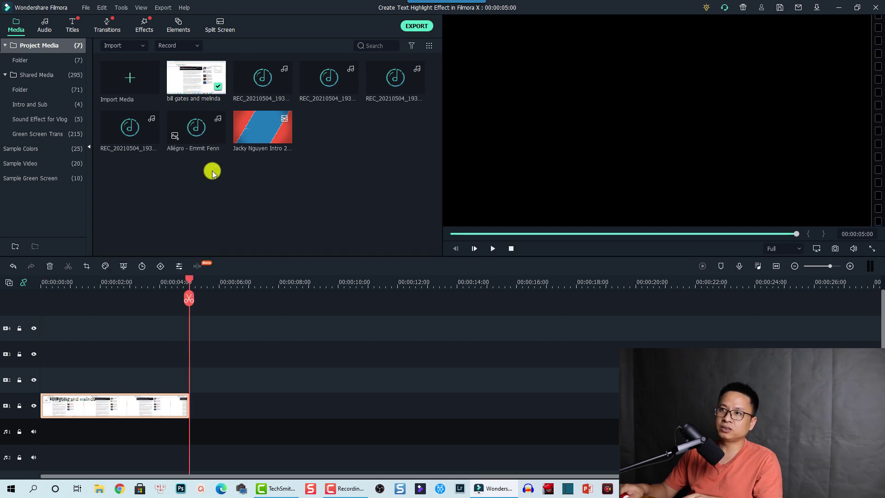
left_click(47, 280)
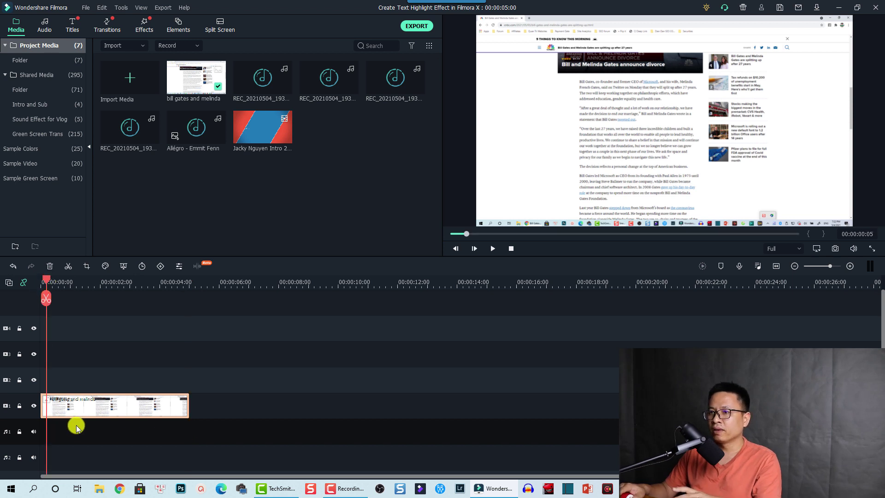
key("space")
key("space")
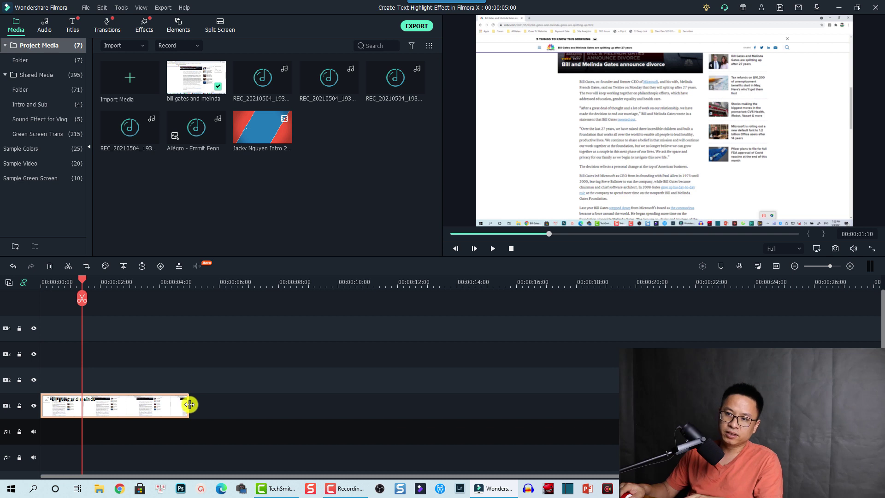
left_click_drag(189, 404, 665, 401)
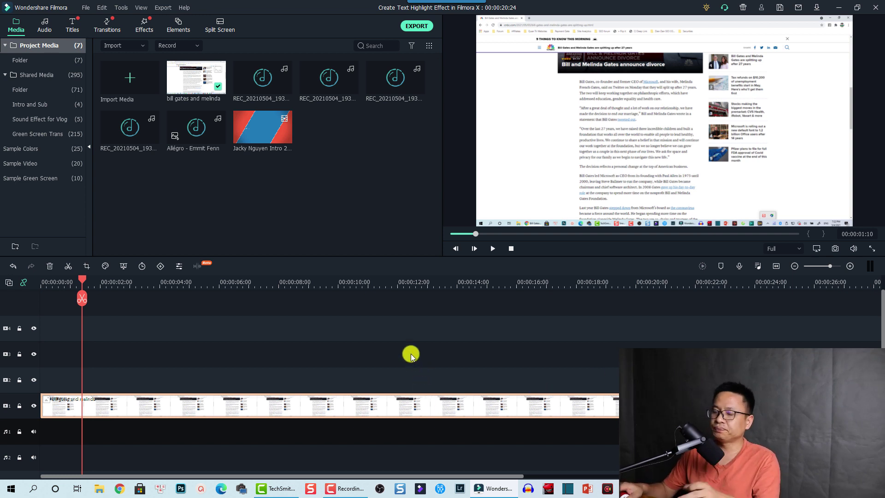
Step: Animate a zoom on the image clip, with a keyframe at 00:00:01:23 and a second at 00:00:02:14 scaled to 163.06%
key("space")
key("space")
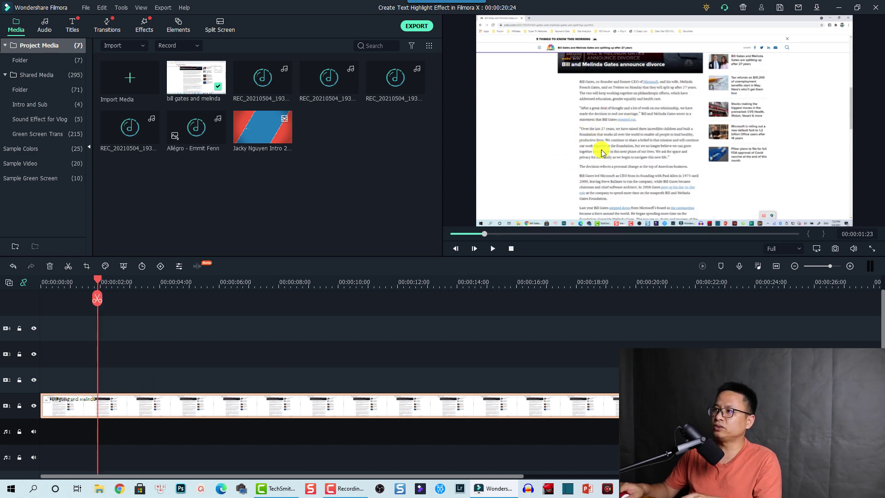
double_click(118, 403)
left_click(100, 279)
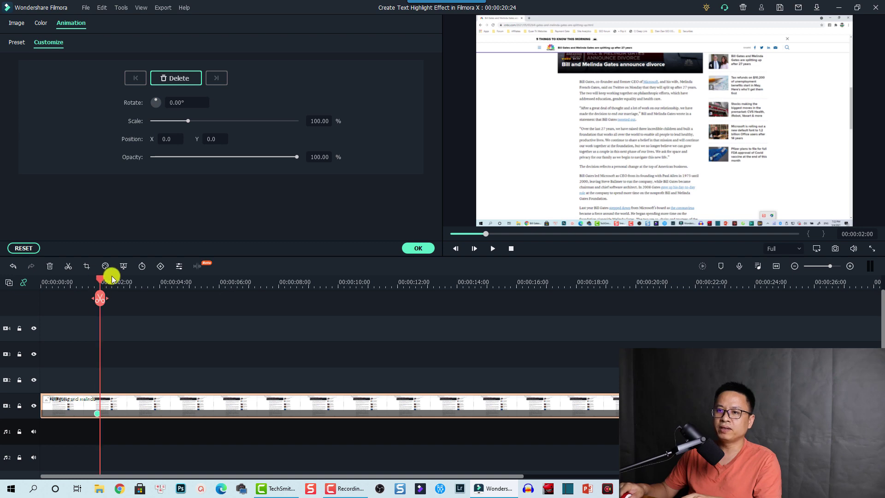
left_click(116, 279)
left_click_drag(189, 120, 212, 116)
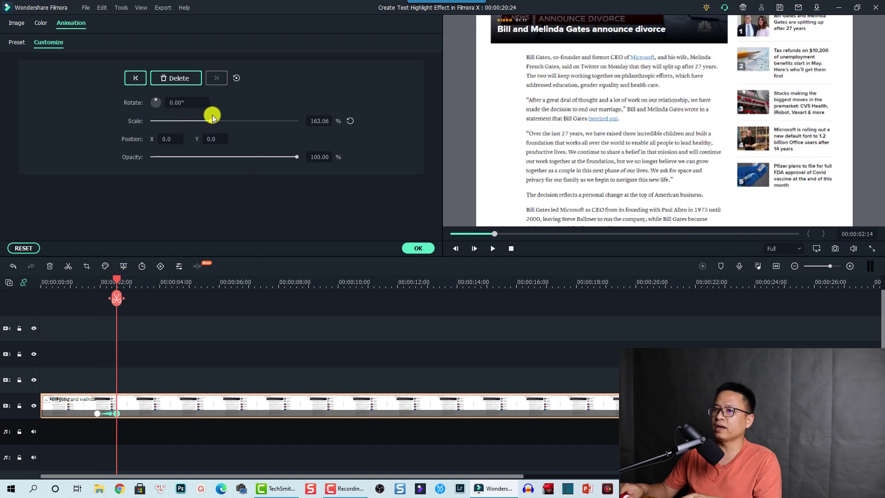
Step: Preview the zoom animation, set the playhead to 00:00:03:05, and confirm the clip's animation settings
left_click(93, 279)
key("space")
key("space")
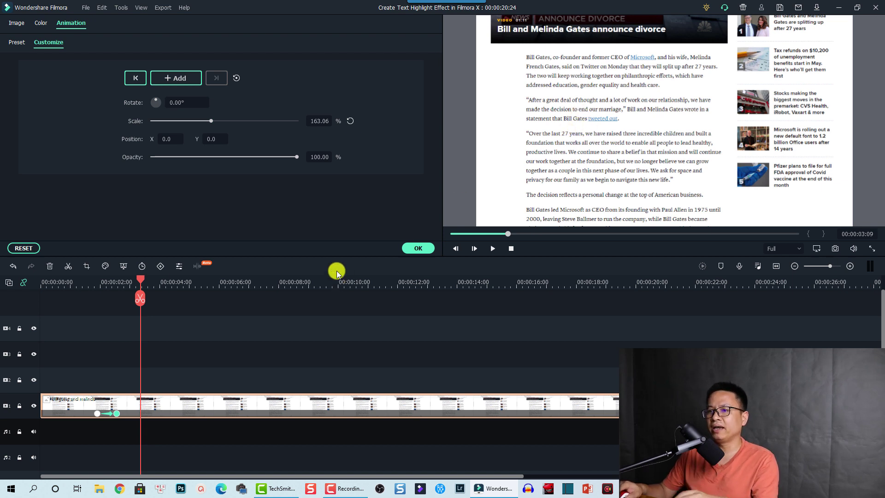
left_click(172, 403)
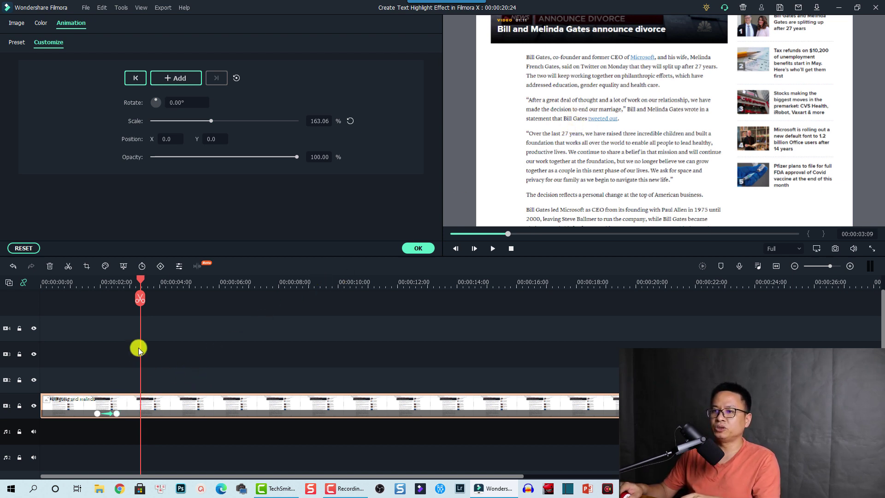
left_click_drag(142, 285, 137, 281)
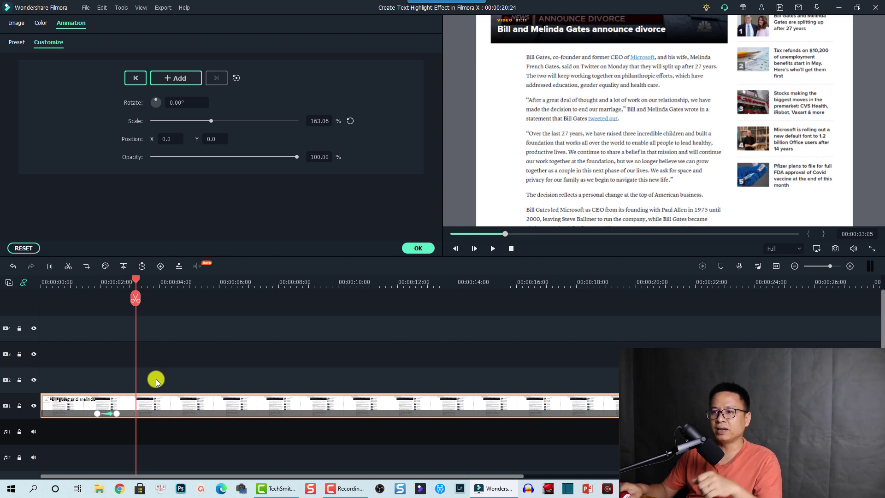
left_click(418, 249)
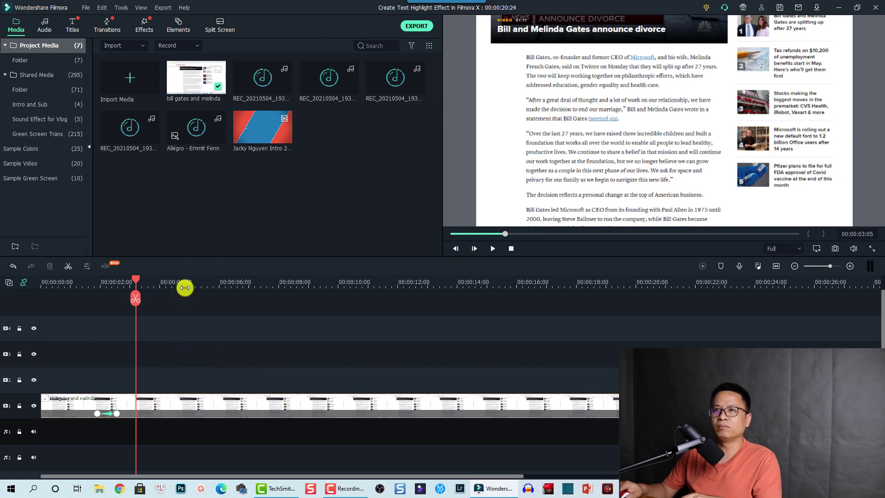
Step: Add a Default Title clip to the second video track, starting at the playhead at 00:00:03:05
left_click(72, 25)
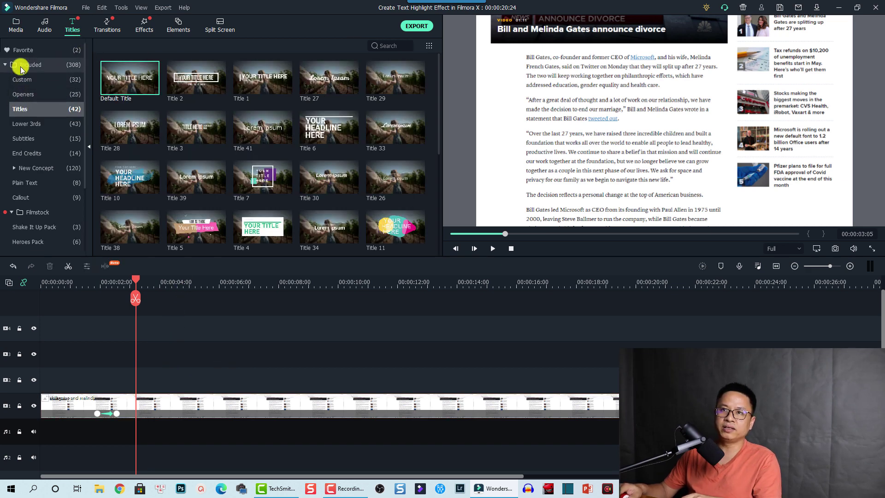
left_click(112, 94)
left_click_drag(113, 92, 138, 378)
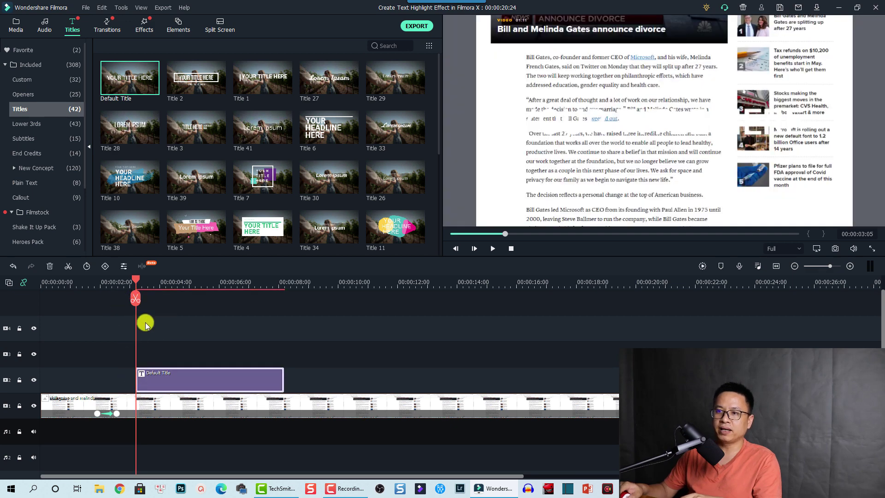
Step: Open the Default Title clip in Advanced Text Edit and delete its placeholder title text box
right_click(189, 377)
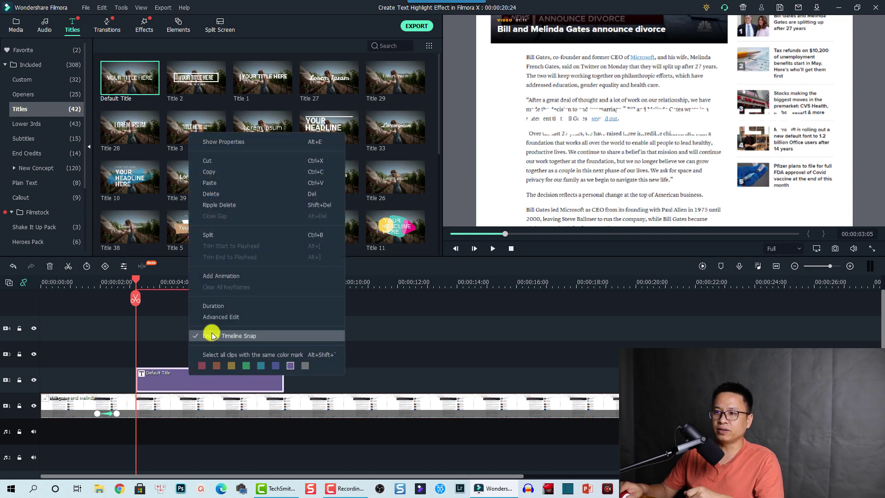
left_click(213, 318)
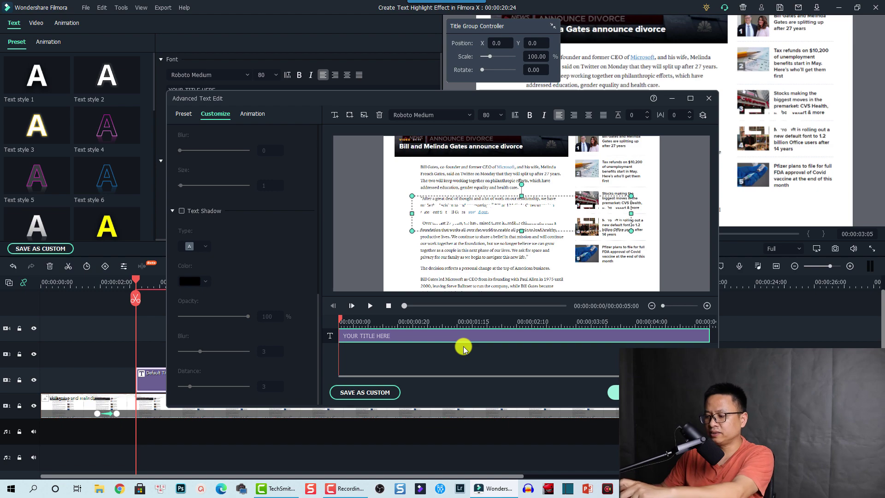
key("Delete")
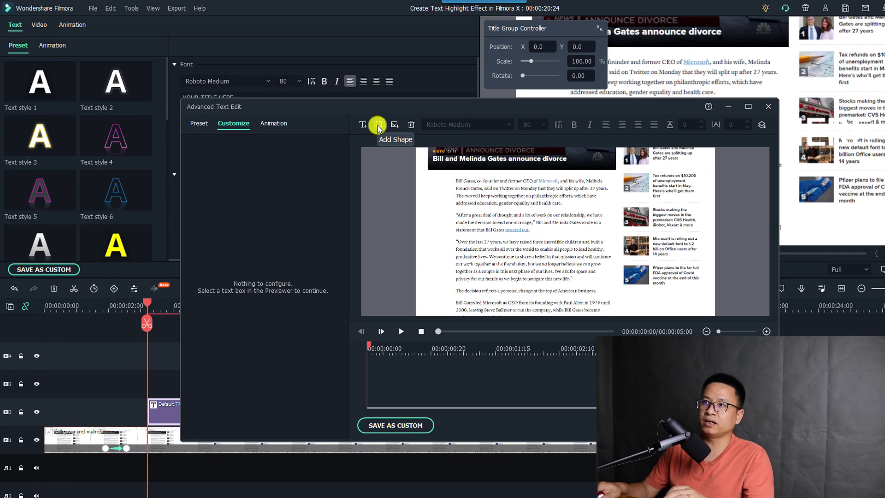
Step: Add a Round Rectangle shape to the title and clear its "TEXT HERE" placeholder text
left_click(378, 126)
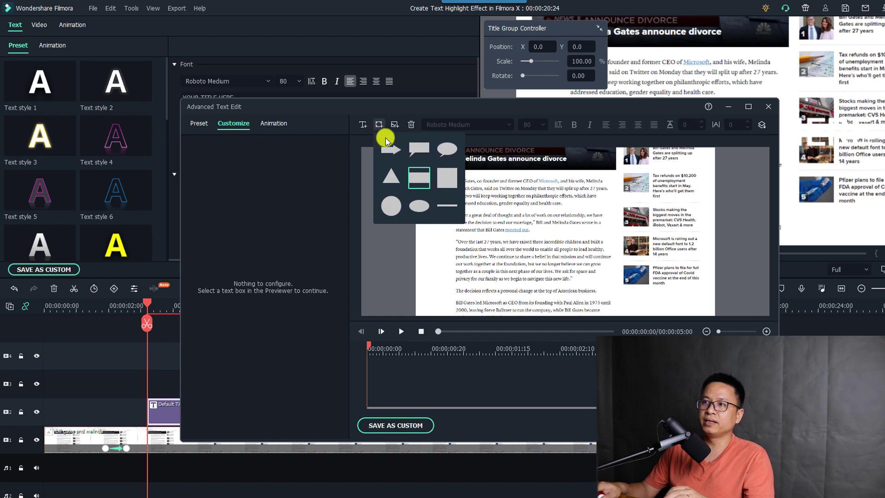
left_click(414, 179)
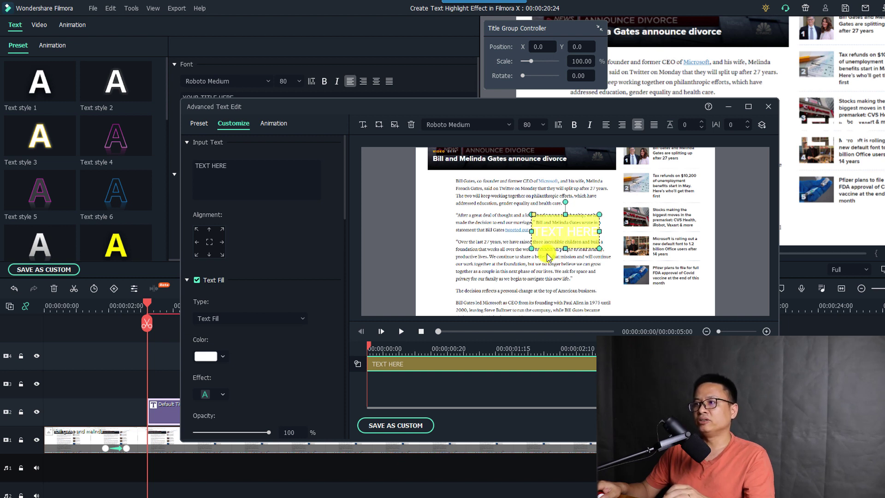
key("ctrl+a")
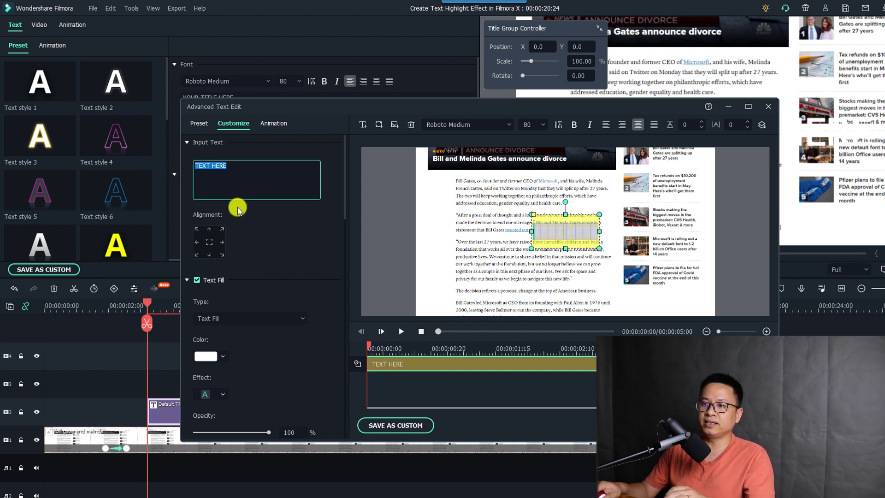
key("BackSpace")
left_click(544, 233)
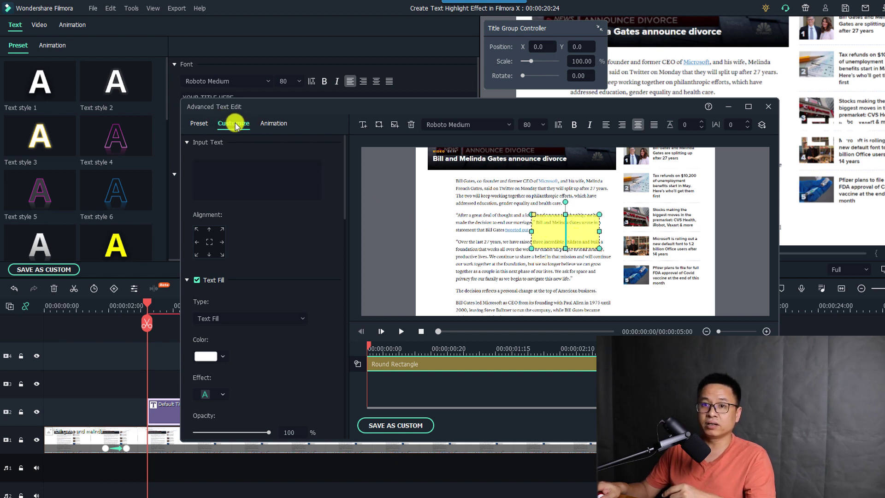
Step: Set the round rectangle's shape fill colour to yellow and its fill opacity to 50%
left_click_drag(344, 179, 348, 388)
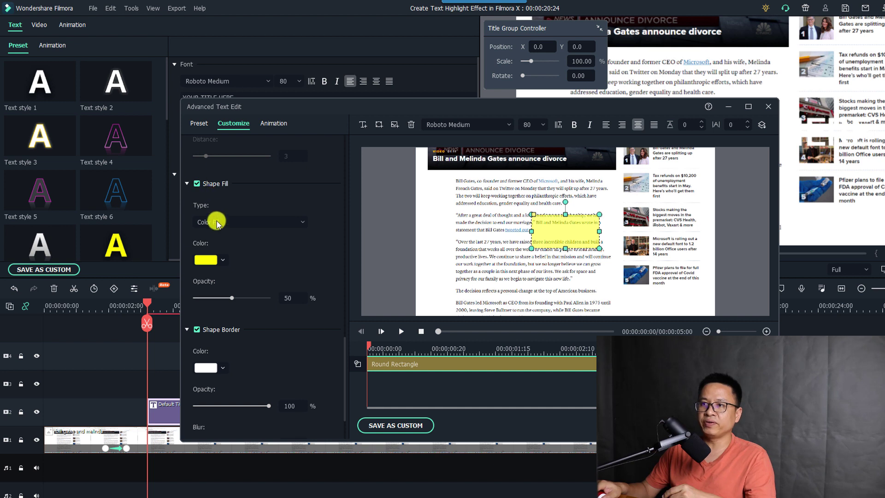
left_click(208, 260)
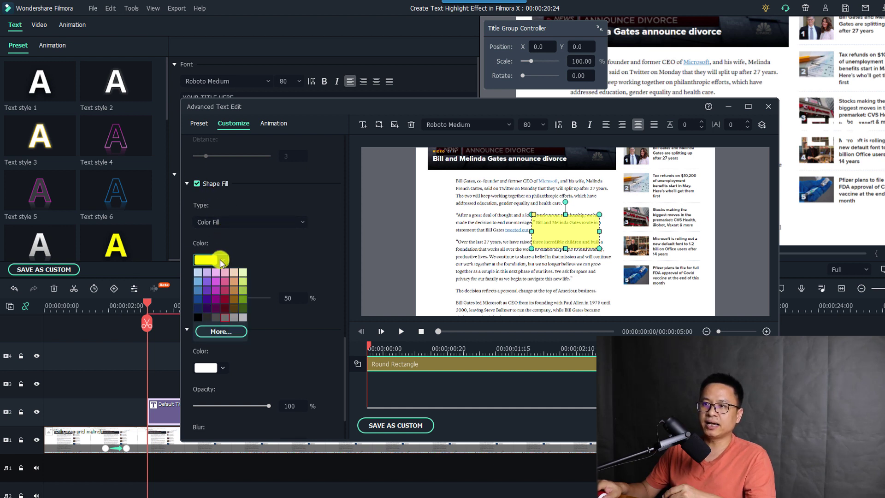
left_click(220, 331)
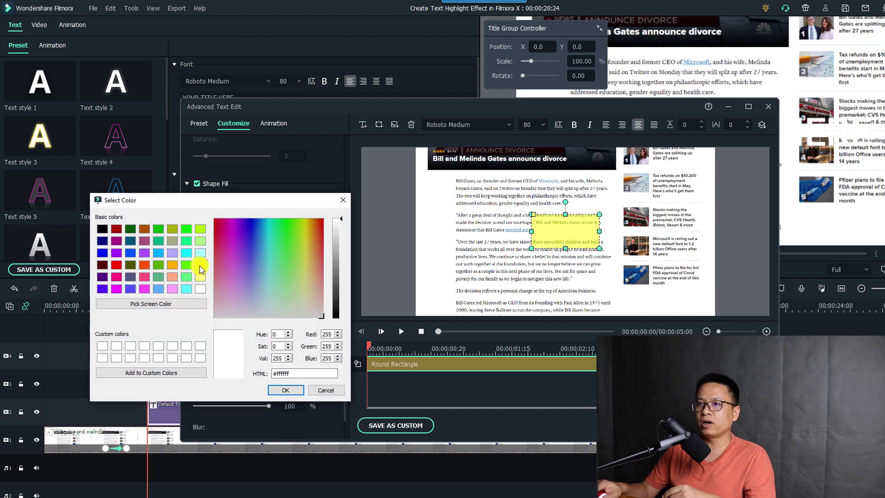
left_click(200, 266)
left_click(282, 390)
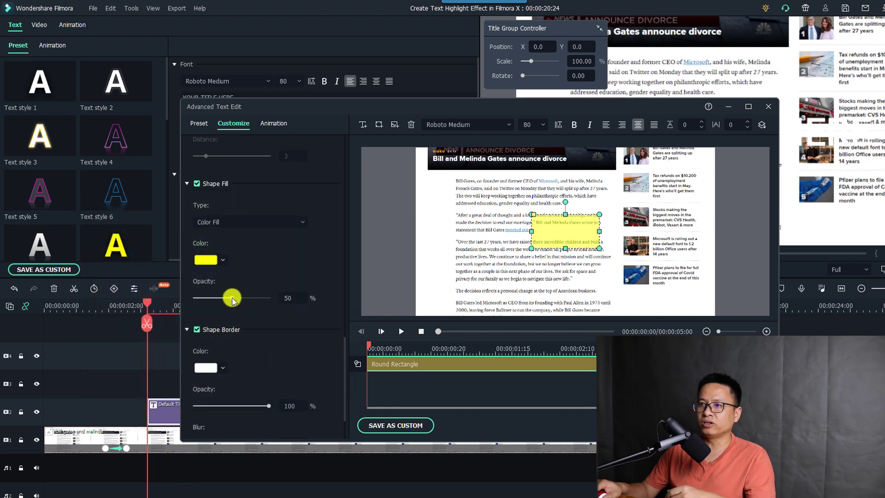
left_click_drag(232, 298, 286, 297)
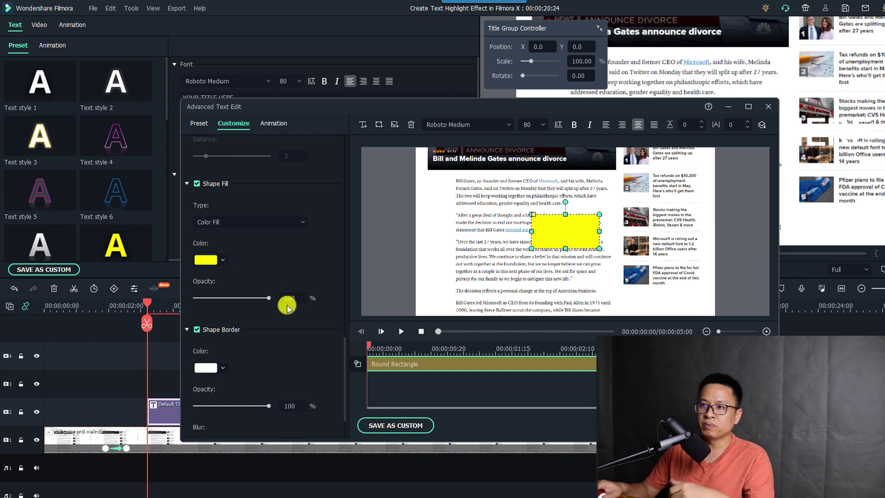
double_click(289, 298)
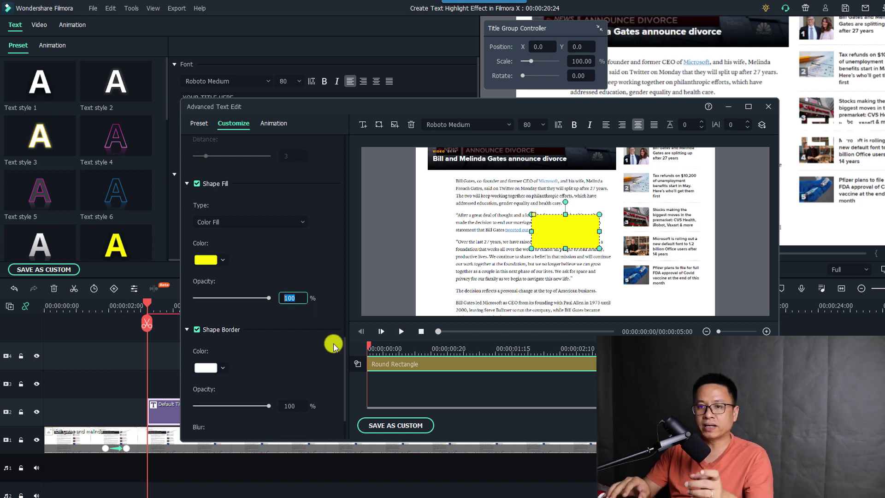
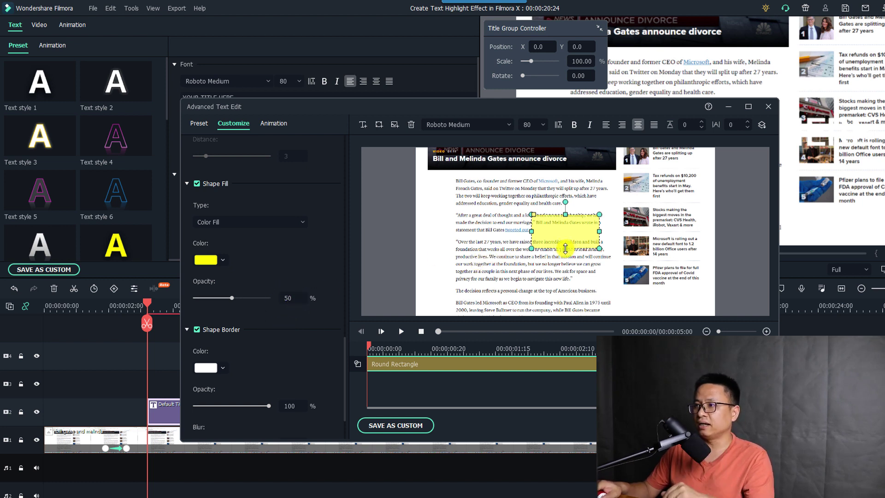
Step: Reshape the yellow rectangle into a thin bar over the line starting "After a great deal of thought" and preview the title
left_click_drag(567, 242, 533, 222)
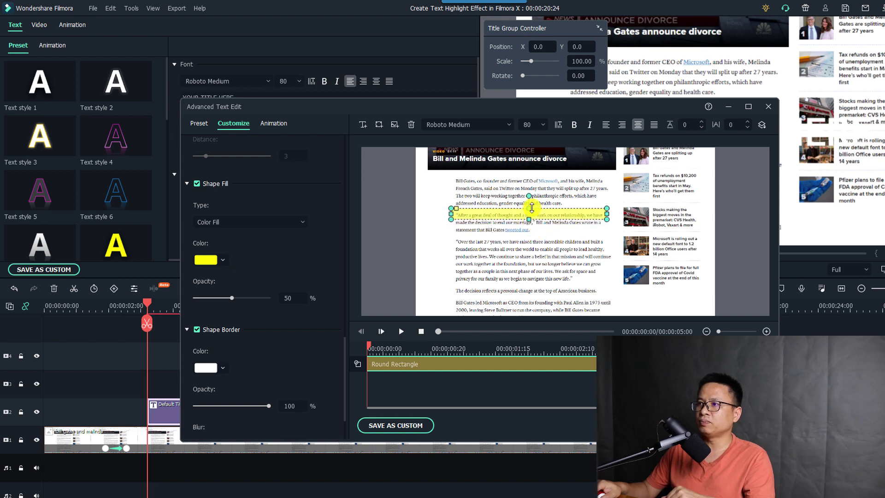
left_click_drag(531, 207, 530, 209)
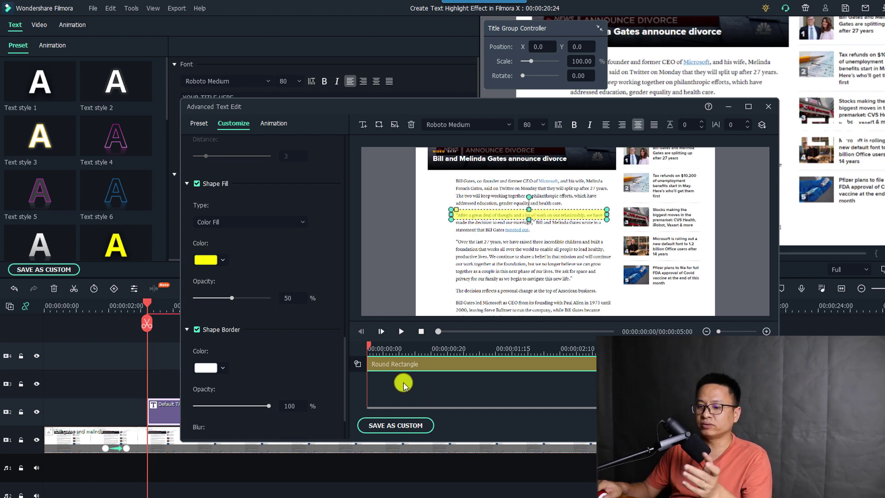
key("space")
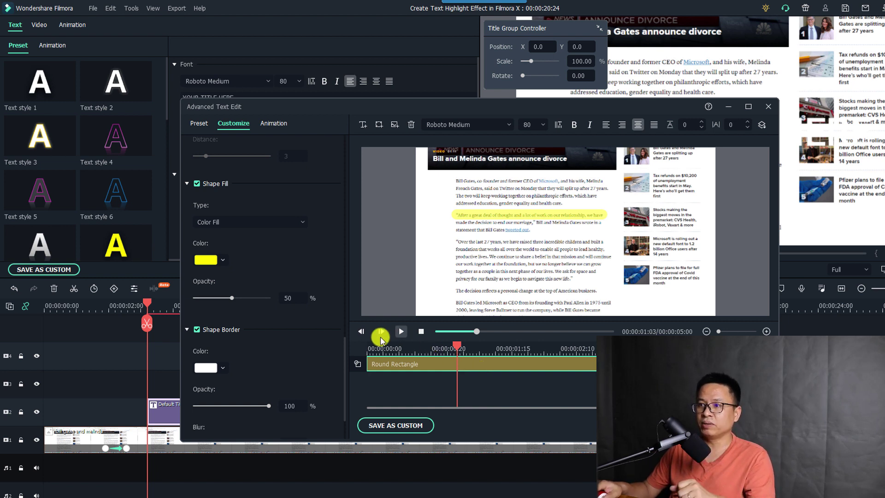
left_click(370, 354)
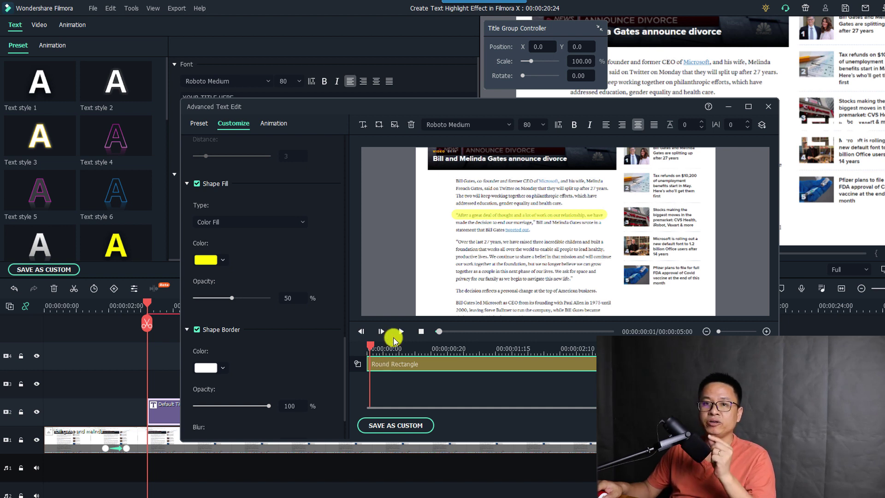
Step: Apply the Erase animation to the round rectangle and preview it from the start of the title
left_click(272, 123)
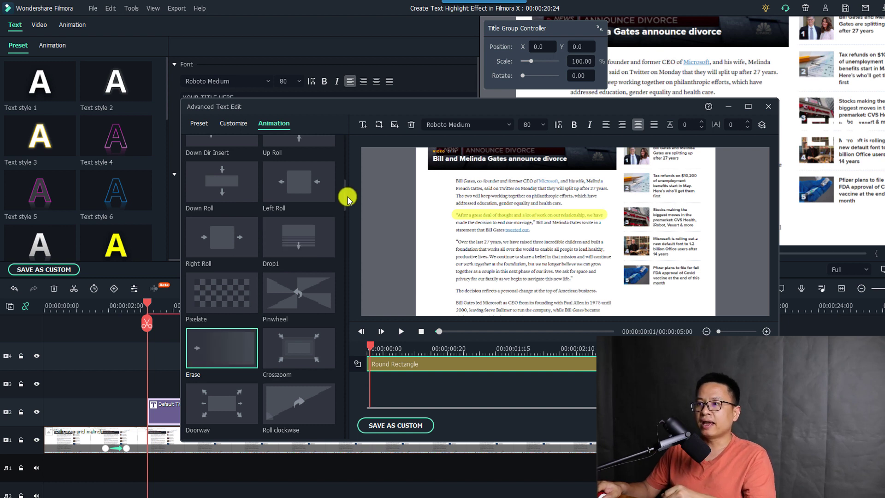
mouse_move(345, 199)
left_mouse_down()
mouse_move(351, 143)
mouse_move(346, 205)
left_mouse_up()
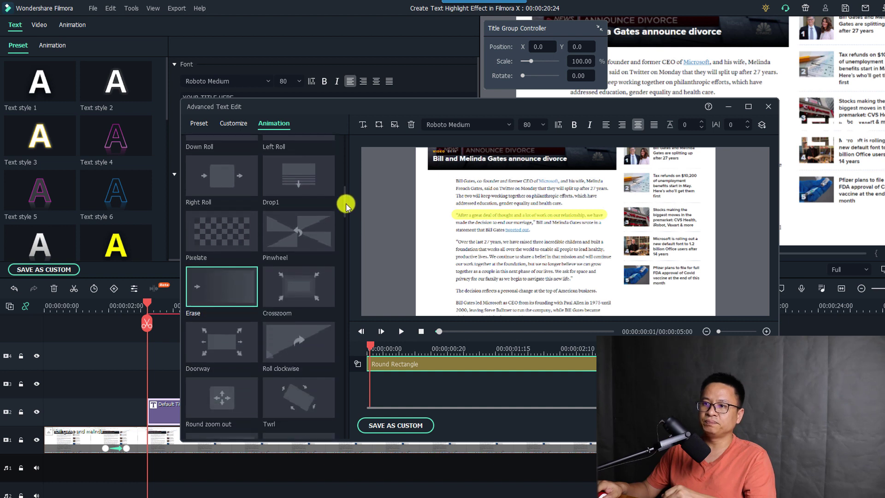
double_click(213, 290)
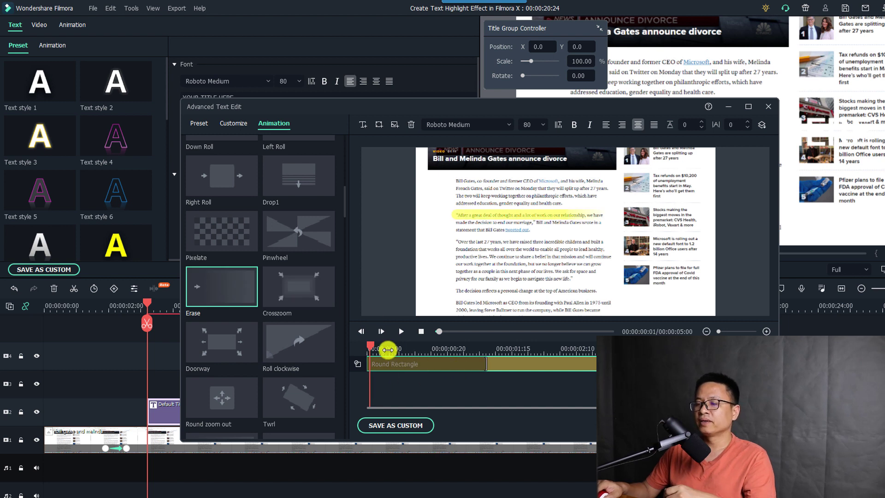
left_click(368, 346)
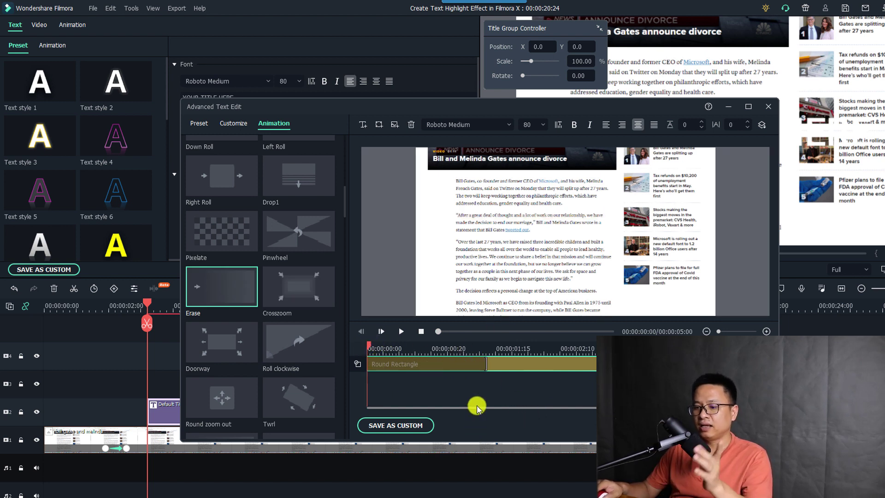
key("space")
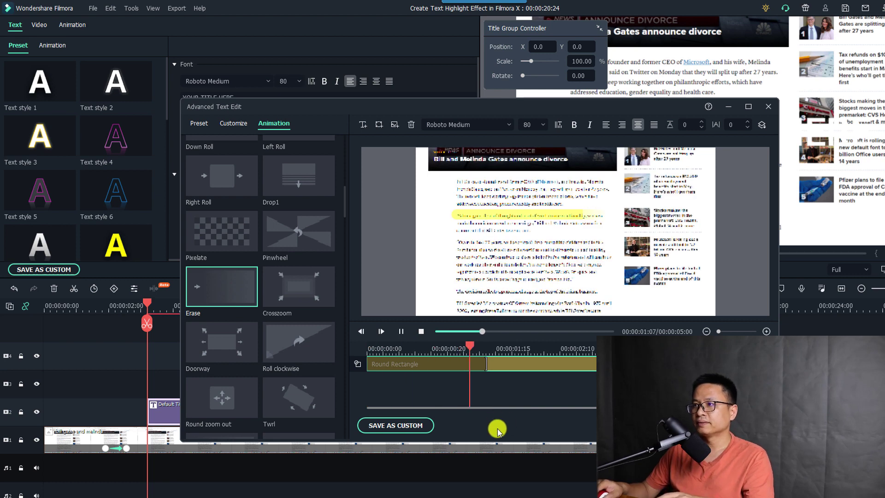
key("space")
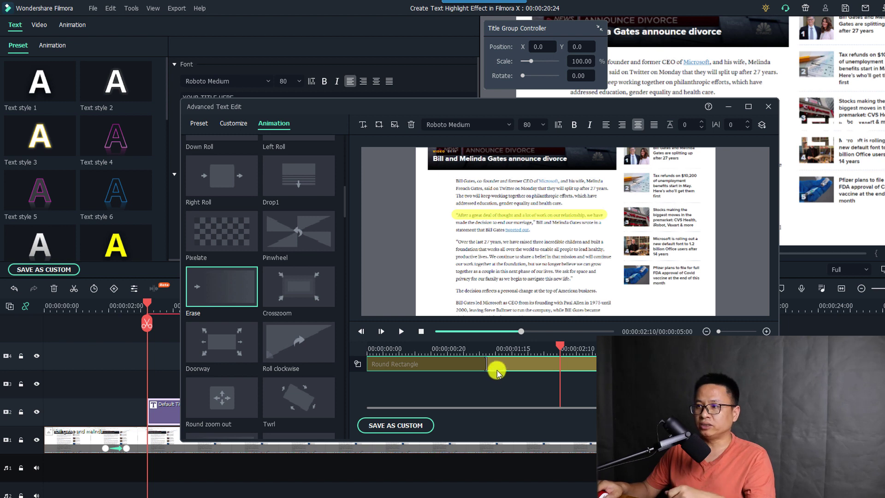
Step: Shorten the rectangle's entry animation to about 00:00:00:24, remove its exit animation, and confirm the title edit after a preview
mouse_move(482, 363)
left_mouse_down()
mouse_move(414, 363)
mouse_move(444, 366)
left_mouse_up()
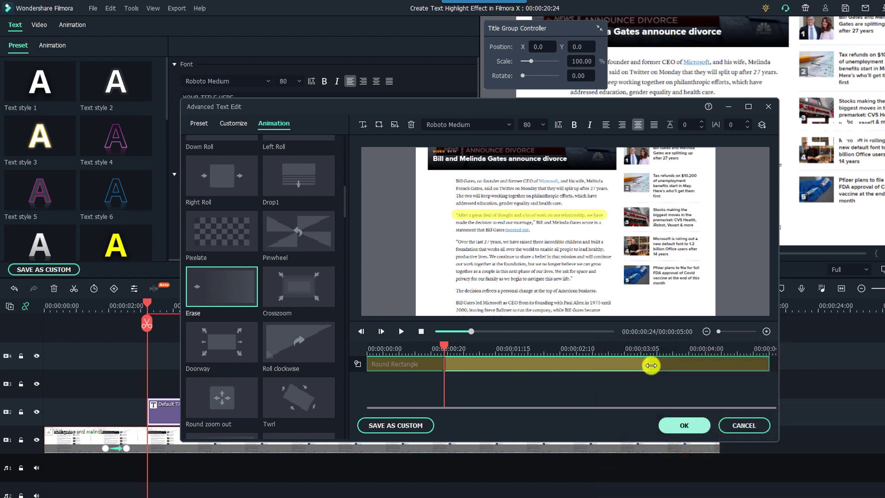
left_click_drag(650, 365, 773, 365)
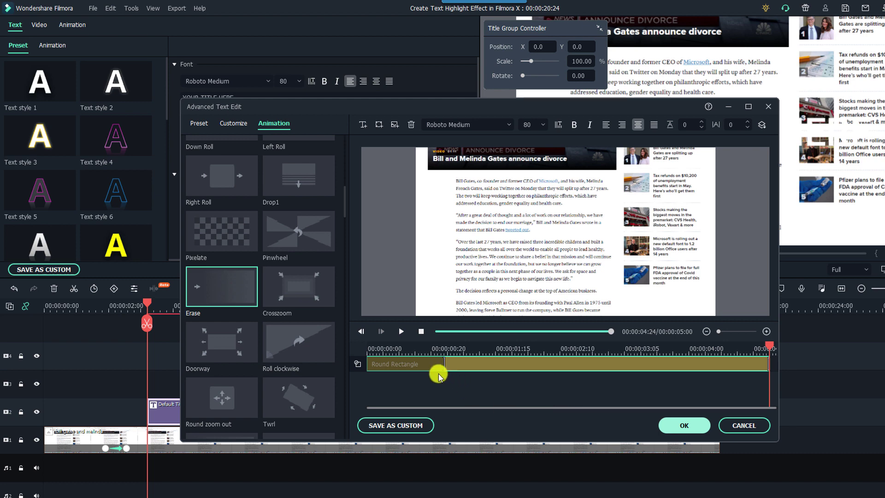
key("space")
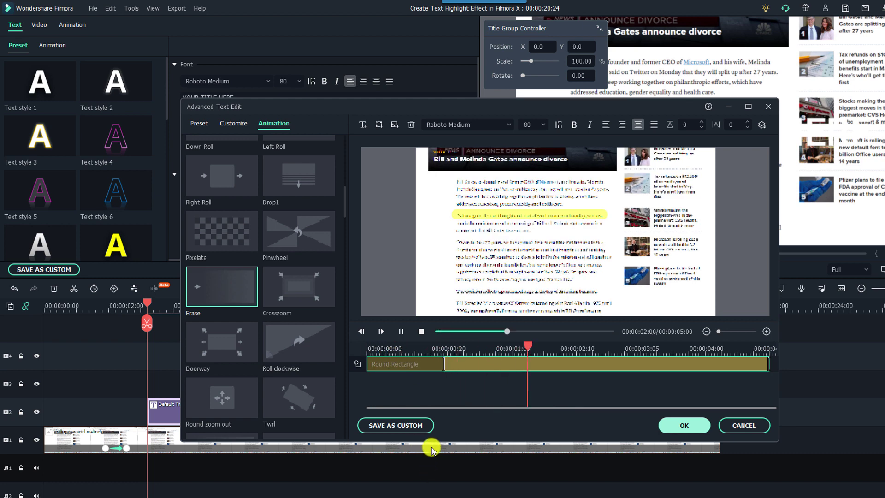
key("space")
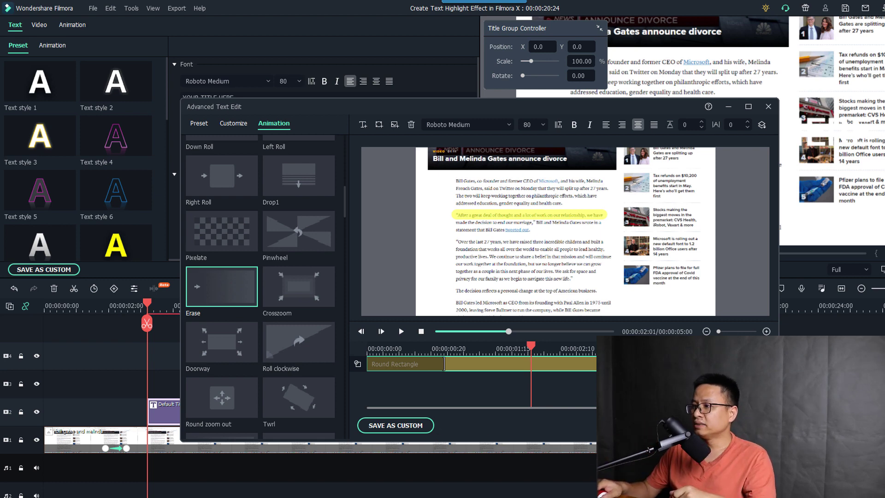
key("Return")
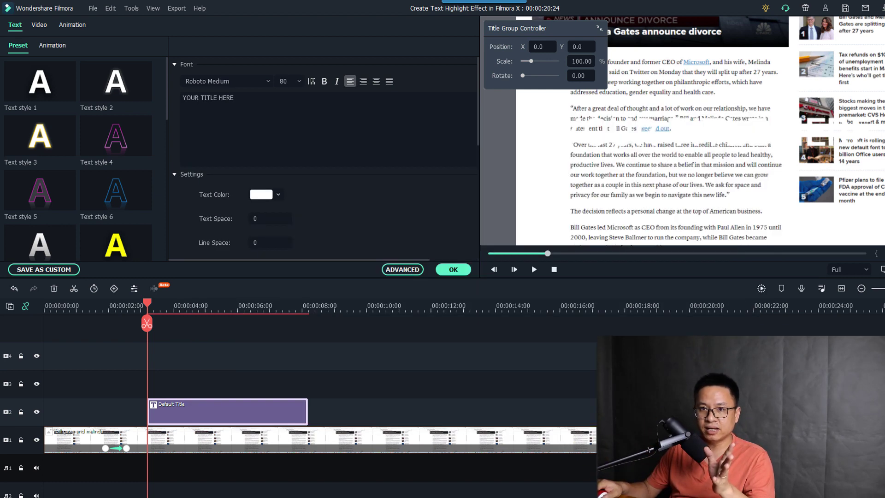
Step: Play the highlight on the main timeline from about 2.6 seconds and stop the playhead at about 4.5 seconds
left_click(128, 304)
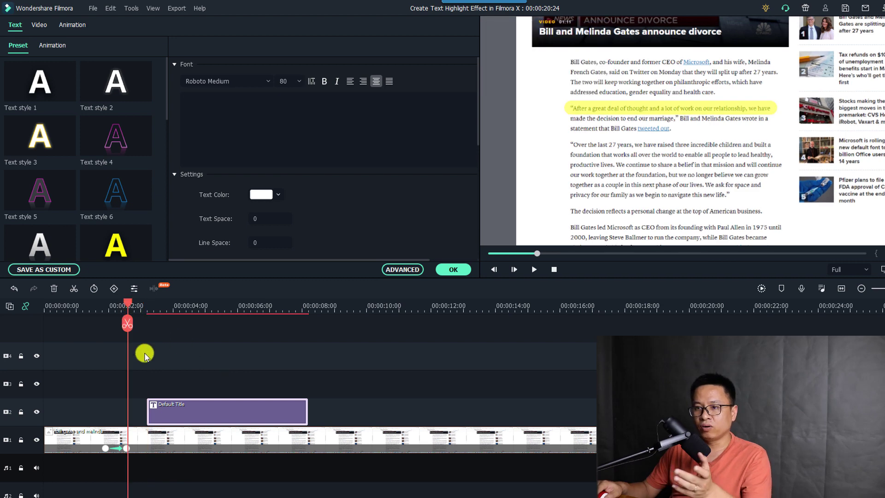
key("space")
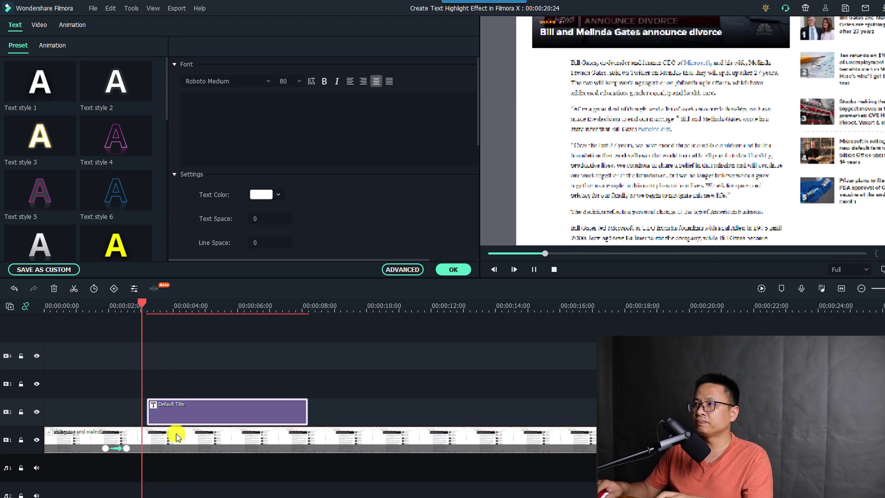
key("space")
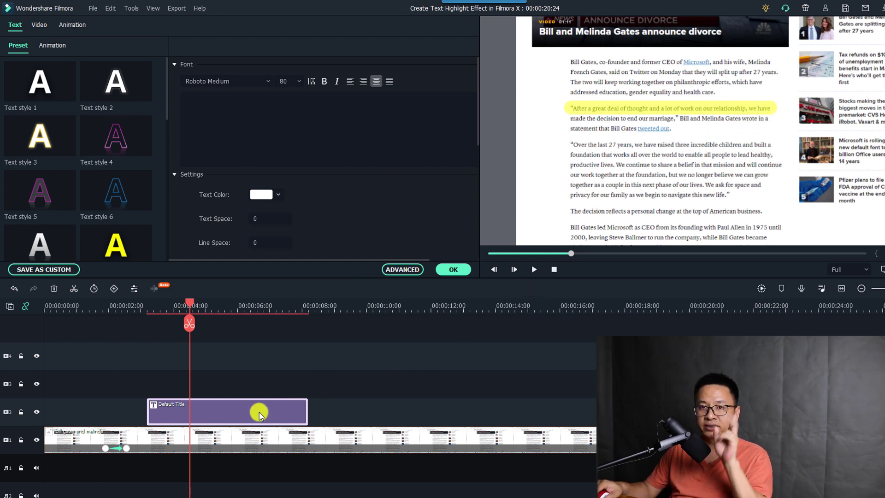
Step: Copy the Default Title clip, lock the second video track, and paste the copy onto the third track at the playhead
right_click(231, 407)
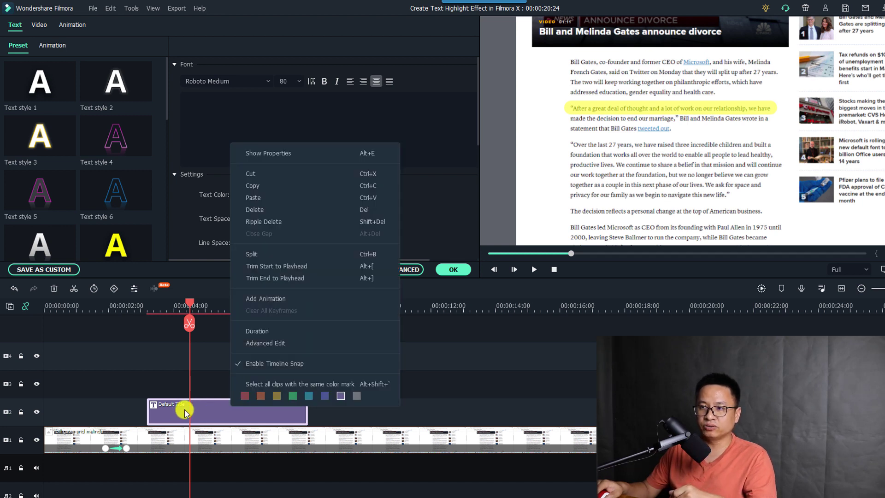
left_click(271, 198)
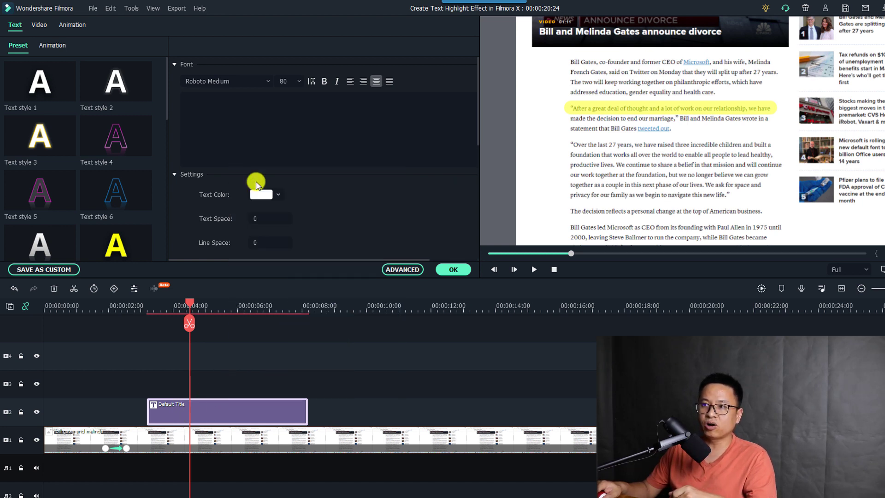
left_click(21, 414)
key("ctrl+v")
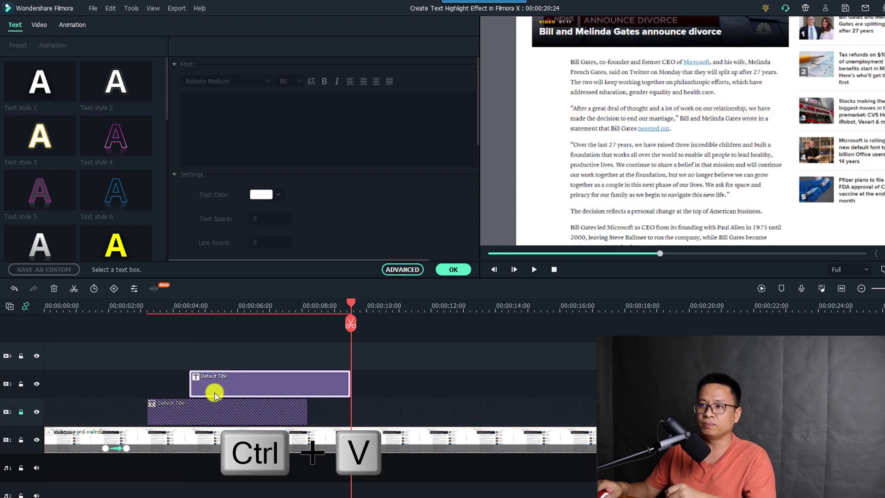
Step: Move the copied highlight down onto the line "made the decision to end our marriage" and pull its left edge in slightly
left_click(223, 306)
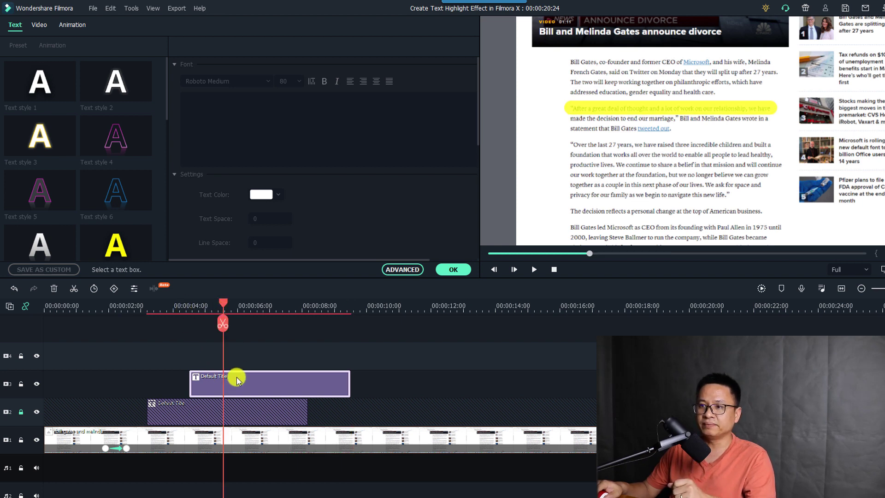
left_click(237, 380)
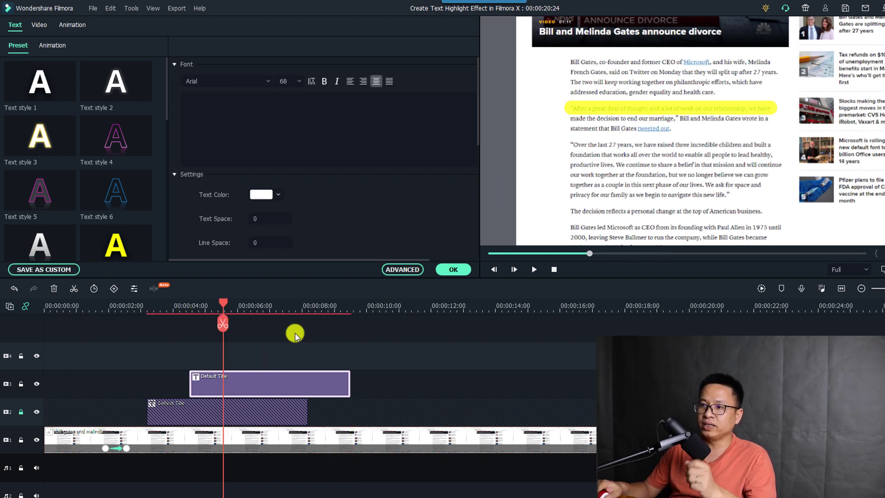
left_click(676, 100)
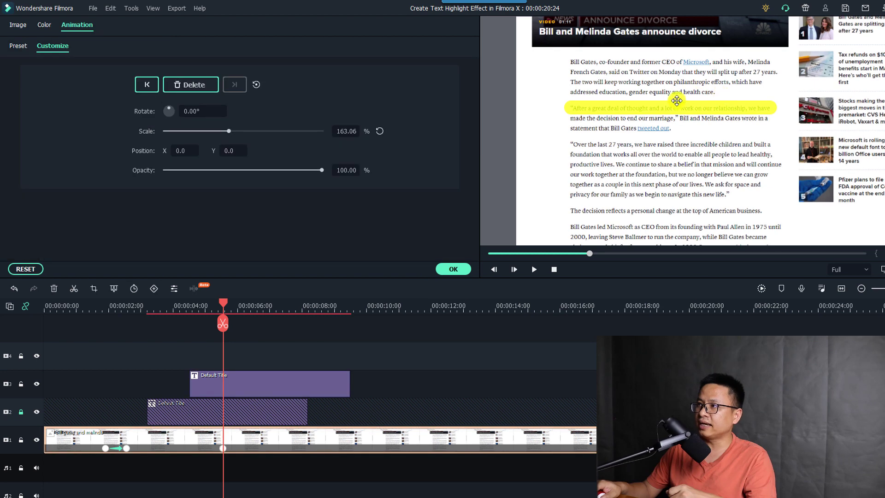
left_click(672, 107)
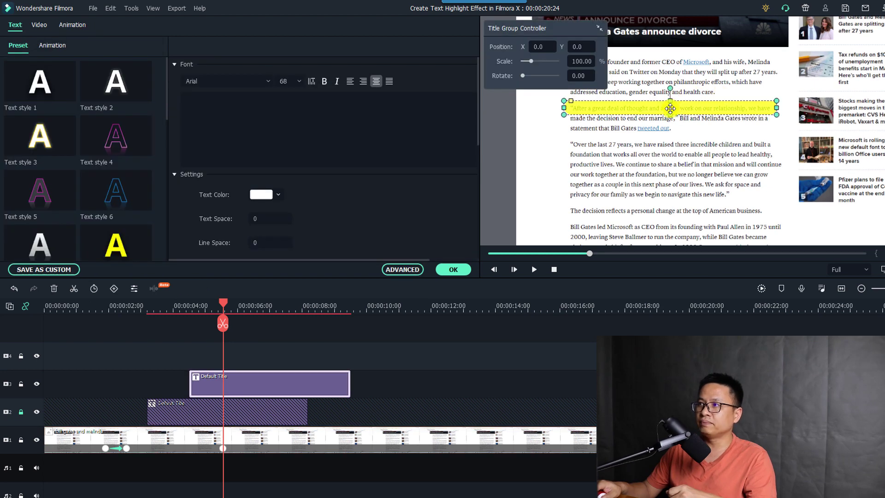
left_click_drag(670, 109, 670, 113)
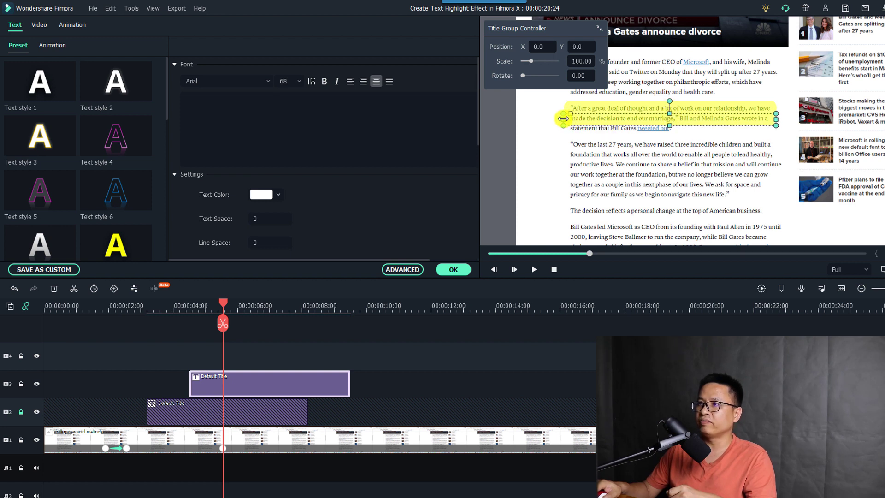
left_click_drag(564, 118, 566, 119)
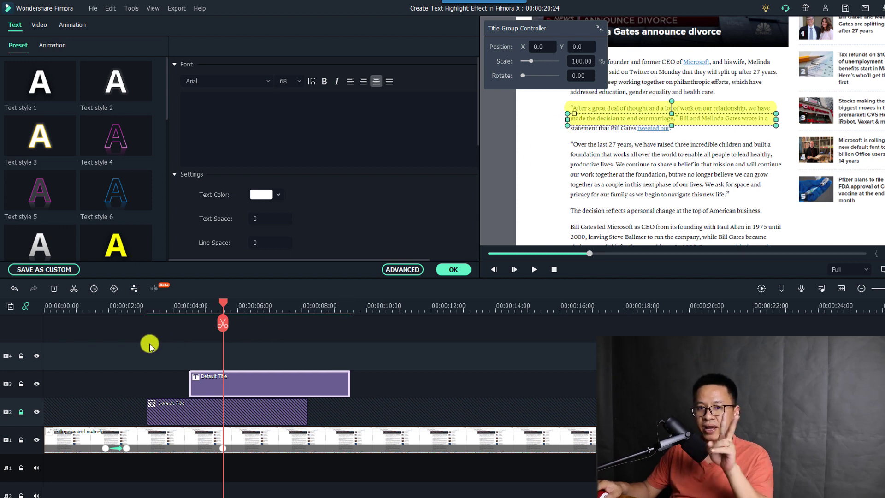
Step: Play the two line highlights from about 3 seconds and stop the playhead at about 6.2 seconds
left_click(138, 312)
key("space")
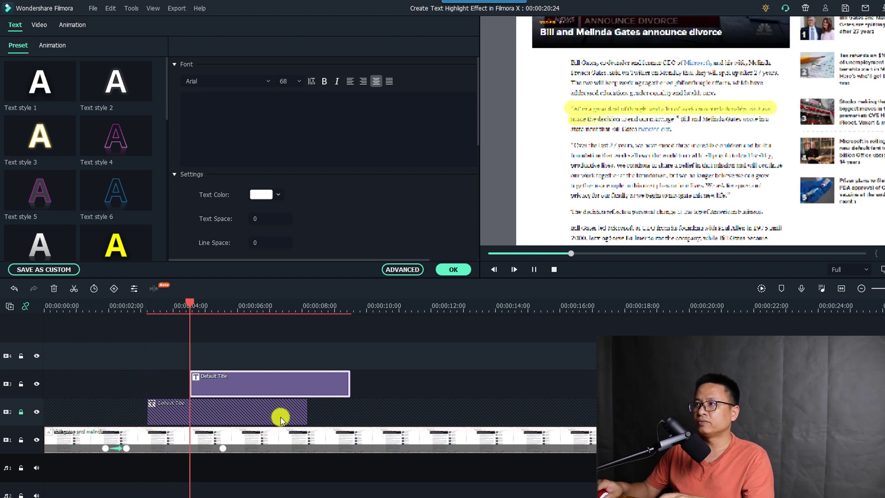
key("space")
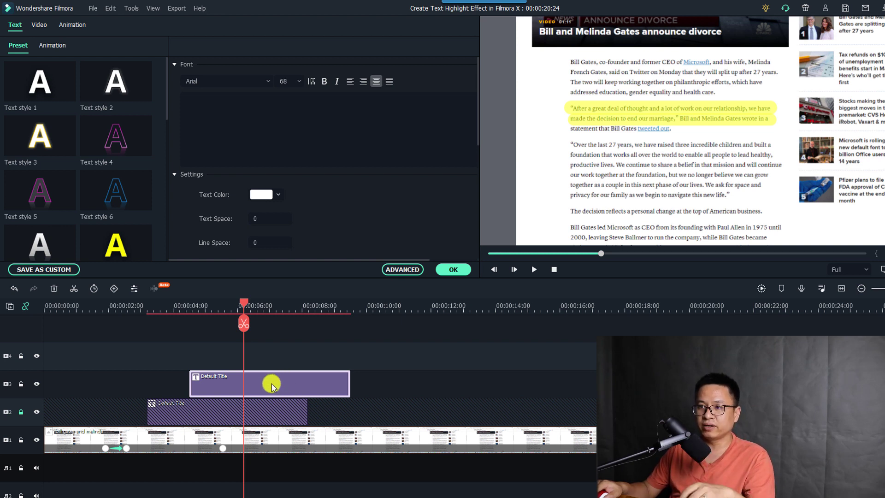
Step: Copy the third-track Default Title clip, lock that track, and paste the copy onto the fourth track at the playhead
right_click(249, 377)
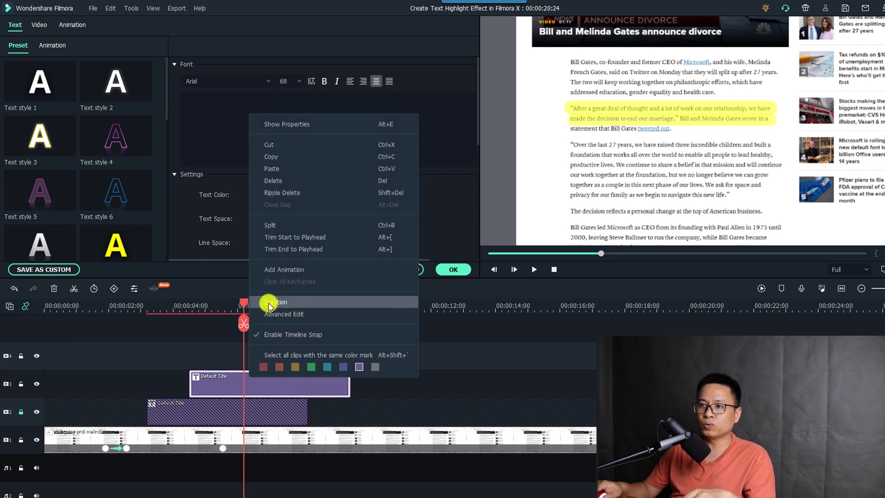
left_click(271, 157)
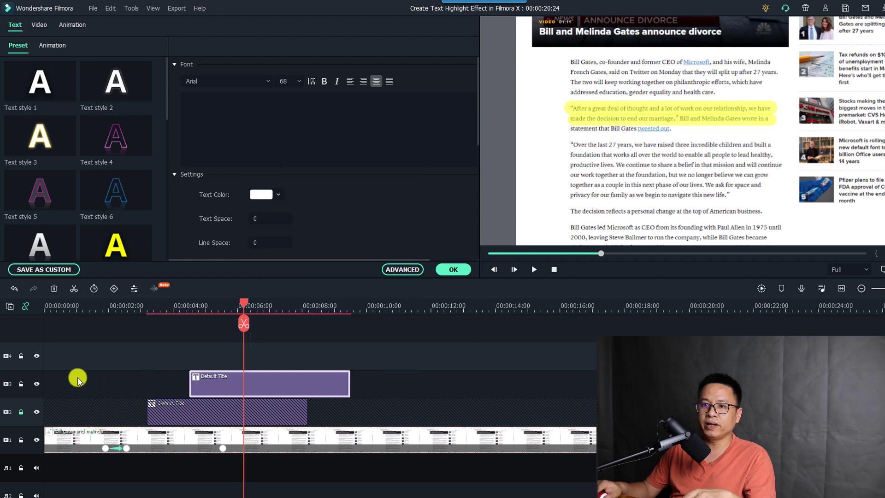
left_click(21, 384)
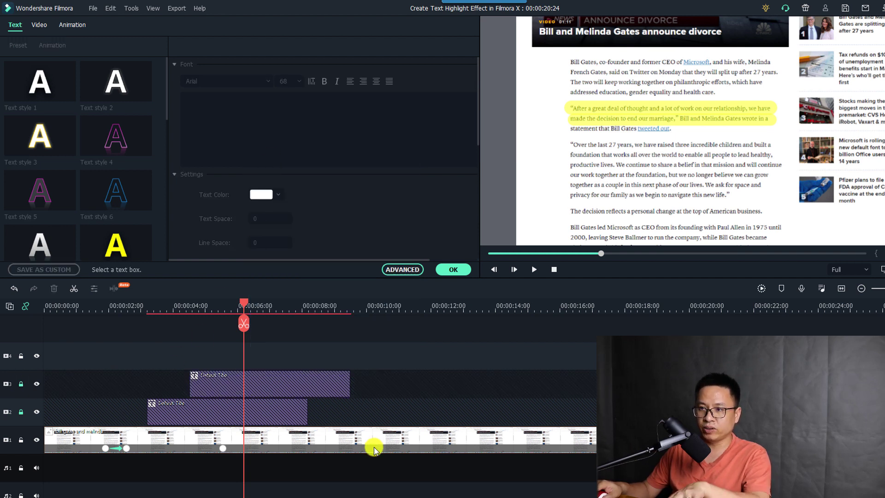
key("ctrl+v")
Step: Move the new copy's highlight down onto the line "statement that Bill Gates tweeted out" and shorten its right edge to the end of the text
left_click(294, 305)
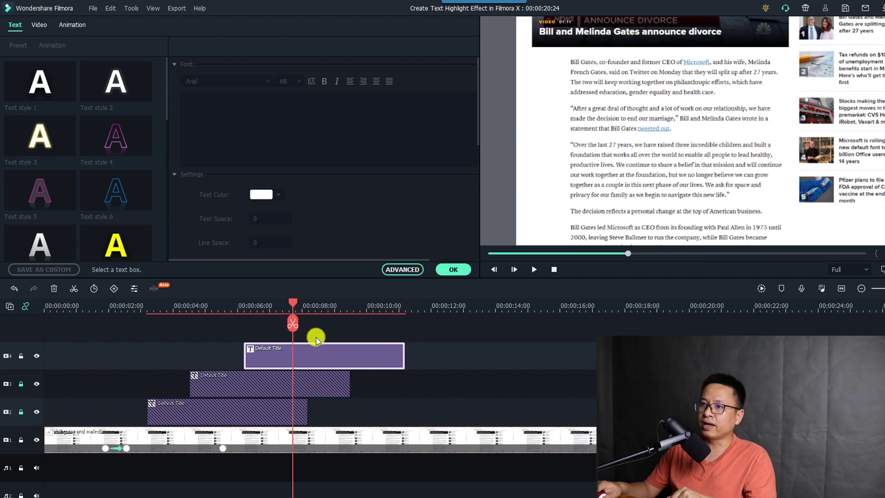
left_click(263, 355)
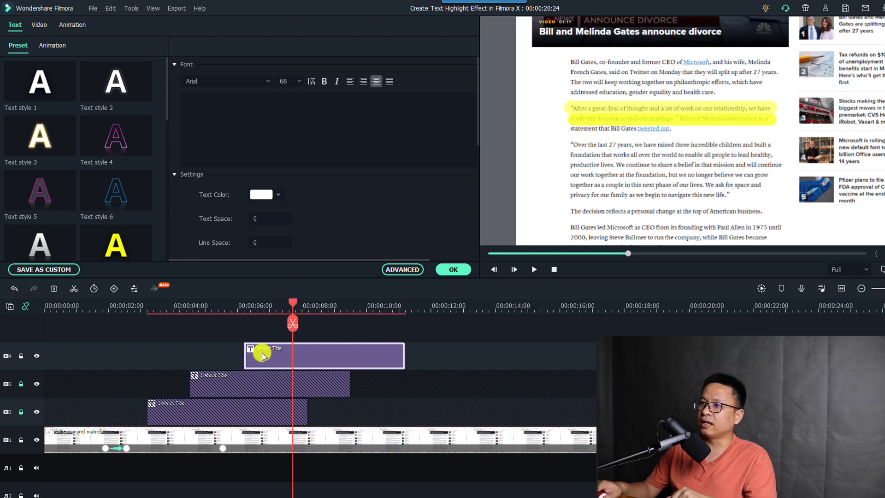
left_click(663, 121)
left_click(663, 120)
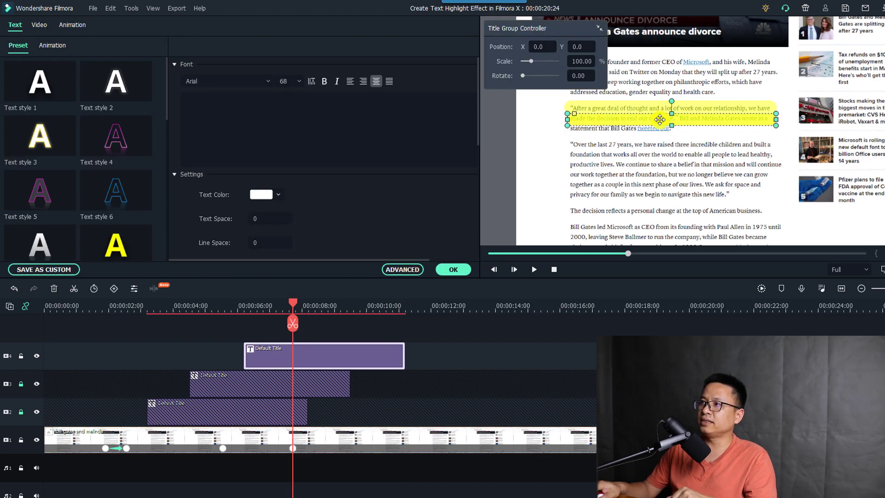
left_click_drag(660, 120, 659, 126)
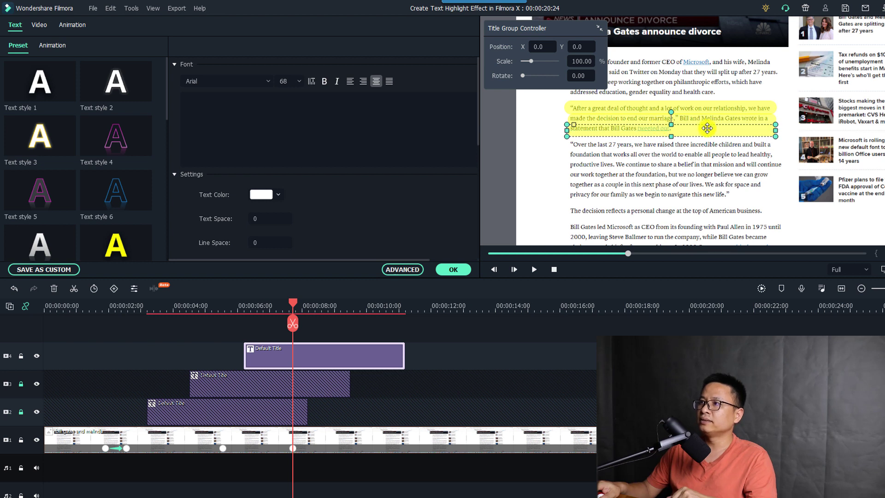
left_click_drag(778, 132, 677, 135)
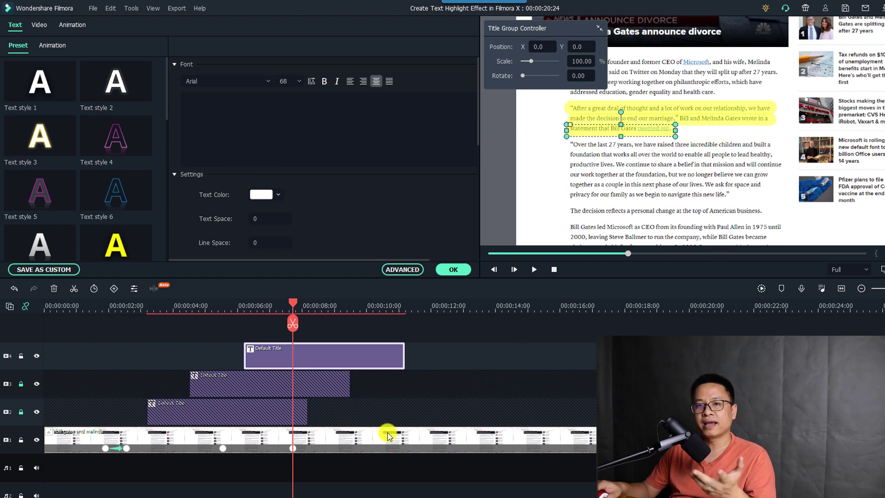
Step: Play the three-line highlight sequence from about 2 seconds and stop the playhead at about 8 seconds
left_click(114, 306)
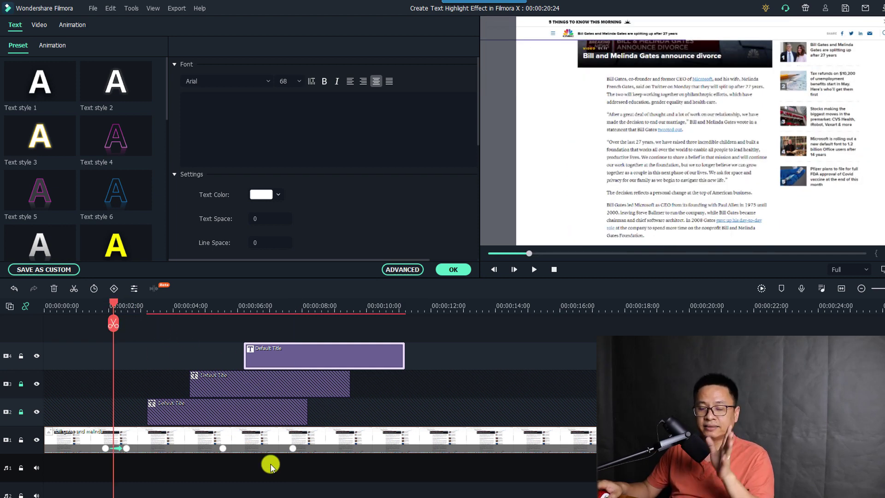
key("space")
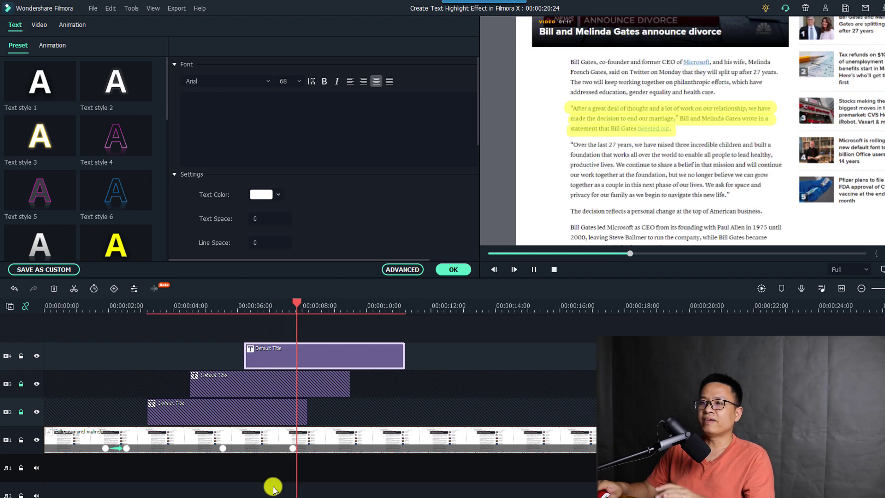
key("space")
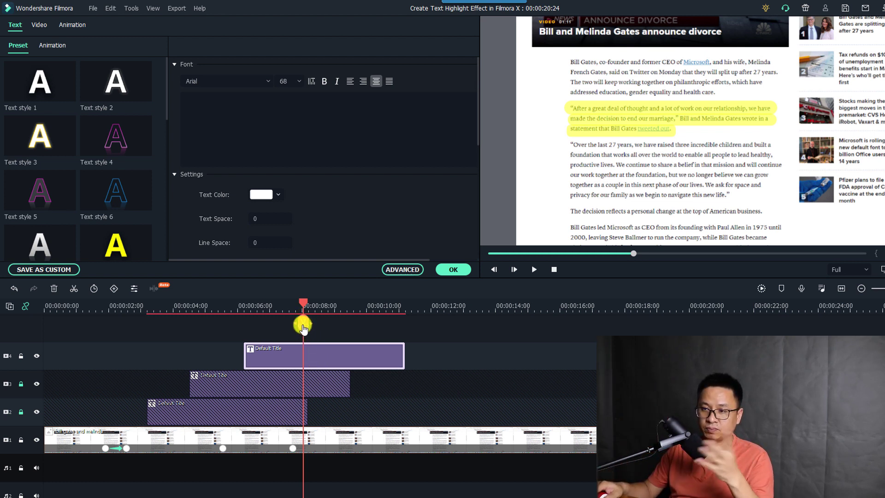
Step: Unlock the second and third video tracks, then split all three title clips at about 8 seconds and delete the parts after the cut
left_click(20, 413)
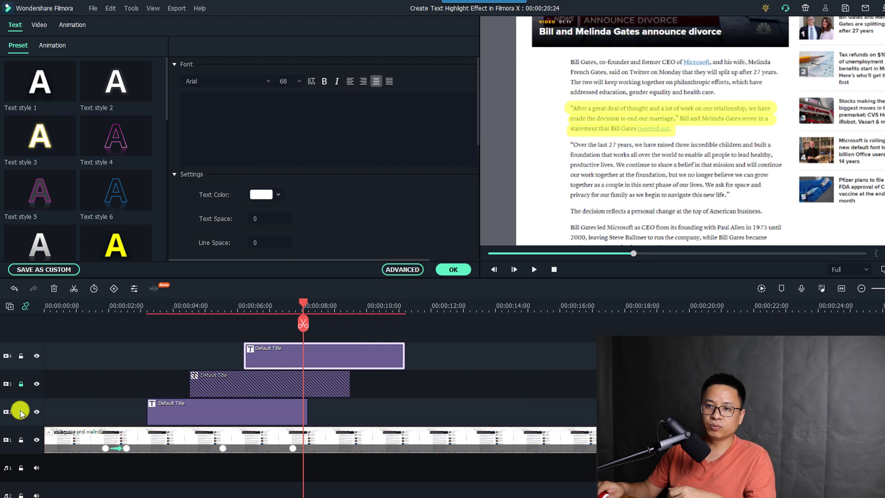
left_click(22, 384)
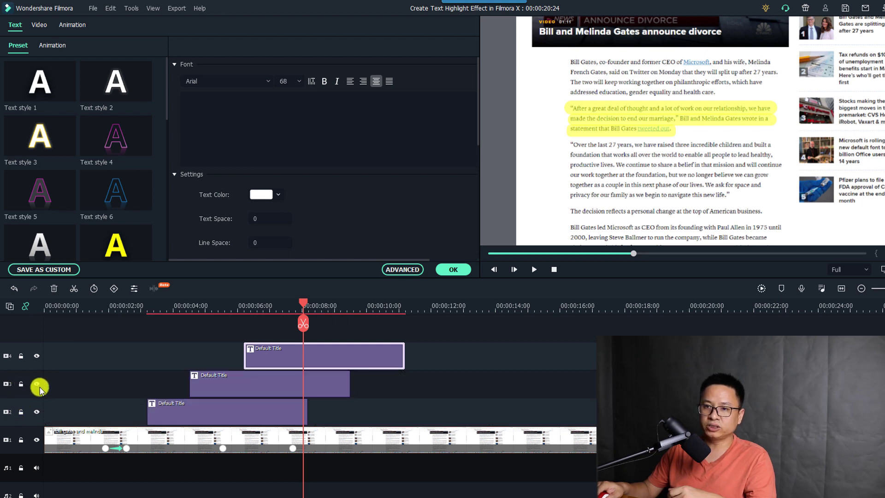
left_click(264, 393)
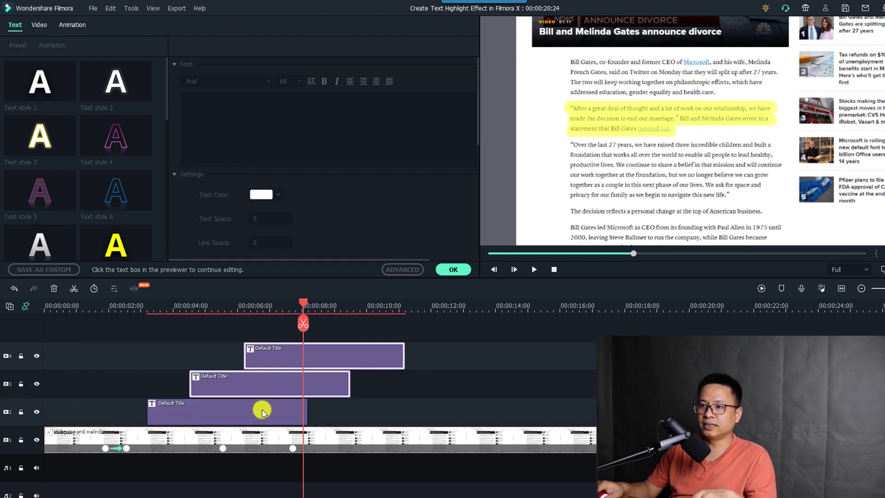
left_click(262, 411, "ctrl")
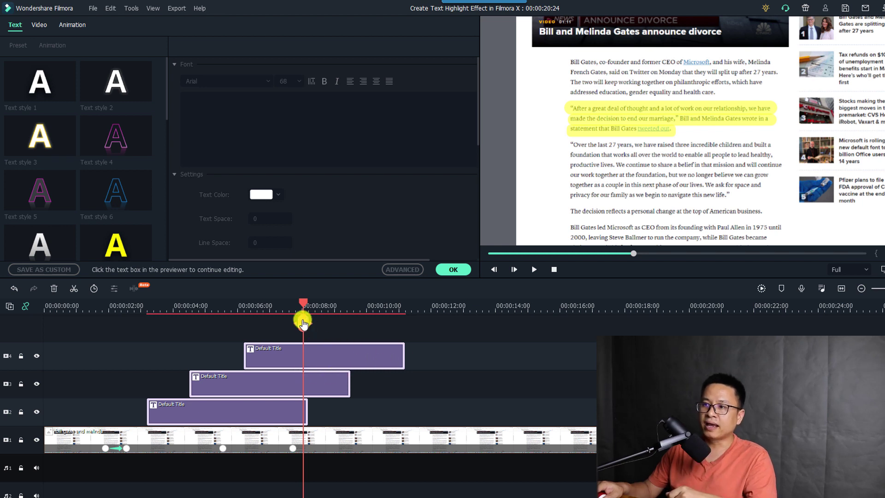
left_click(341, 391)
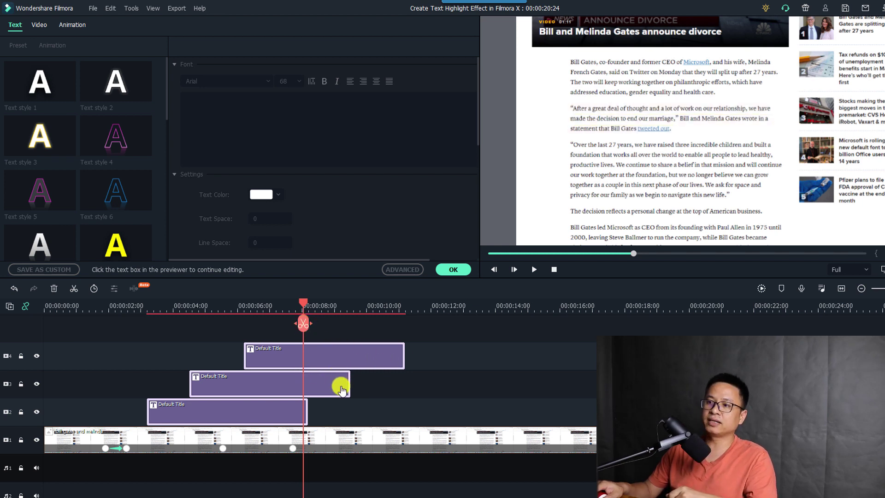
key("ctrl+b")
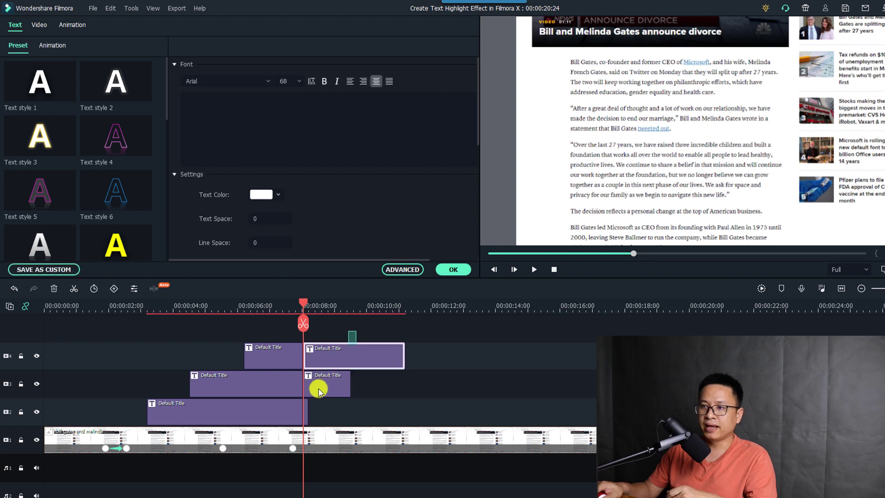
left_click_drag(355, 408, 308, 355)
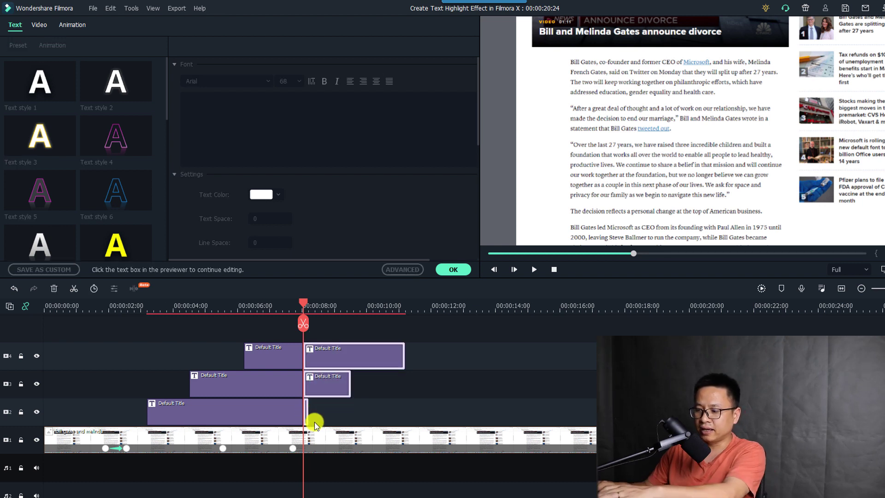
key("Delete")
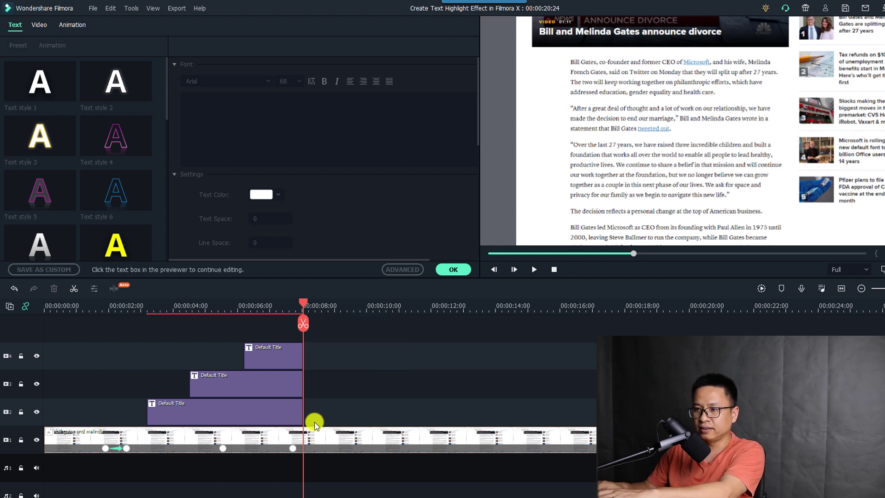
Step: Delete the two stray keyframes at about 7.7 and 5.5 seconds on the article image clip
left_click(294, 448)
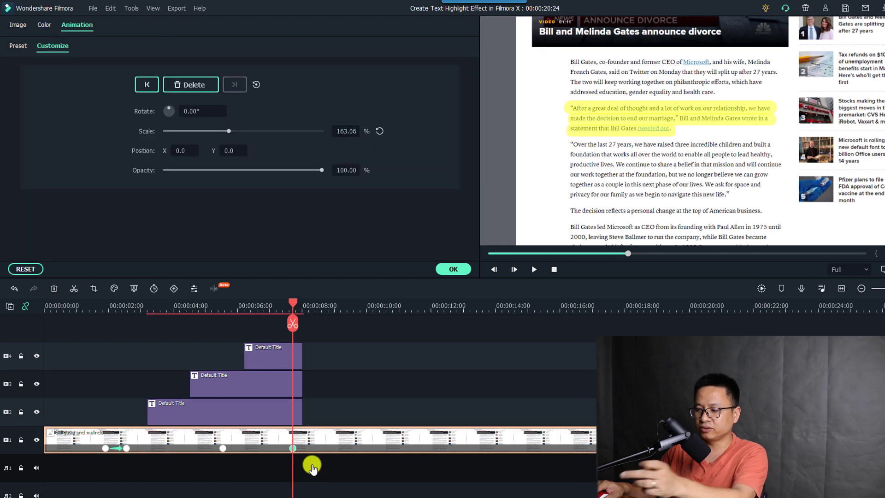
key("Delete")
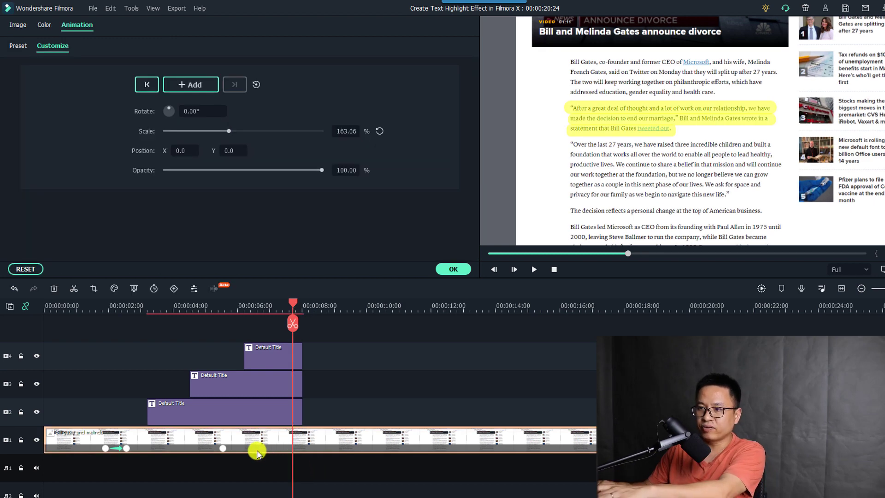
left_click(224, 449)
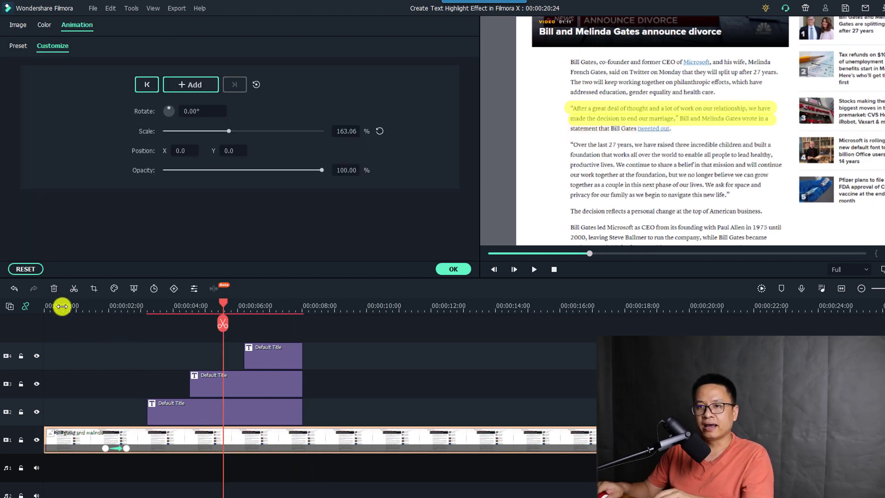
Step: Preview the finished zoom and three-line highlight animation from about 0.6 seconds
left_click(62, 306)
key("space")
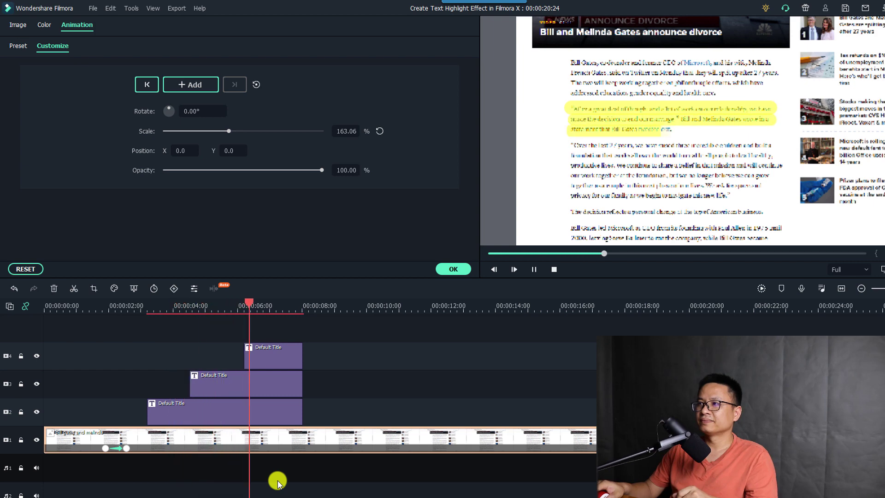
key("space")
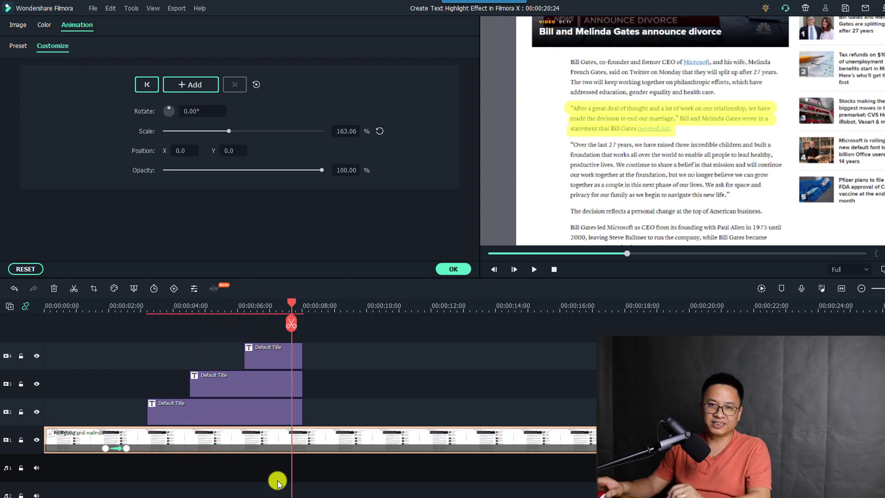